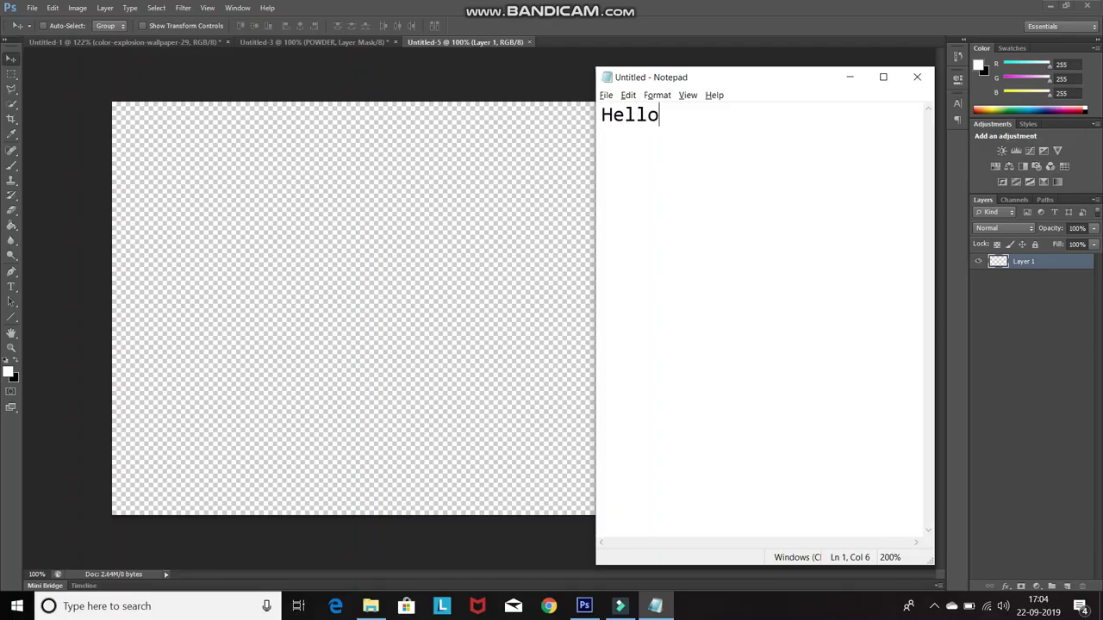
Step: Type the intro narration in Notepad, then replace it with a line about downloading the powder image
{"action": "type", "text": "Shah and today I am going to show you how"}
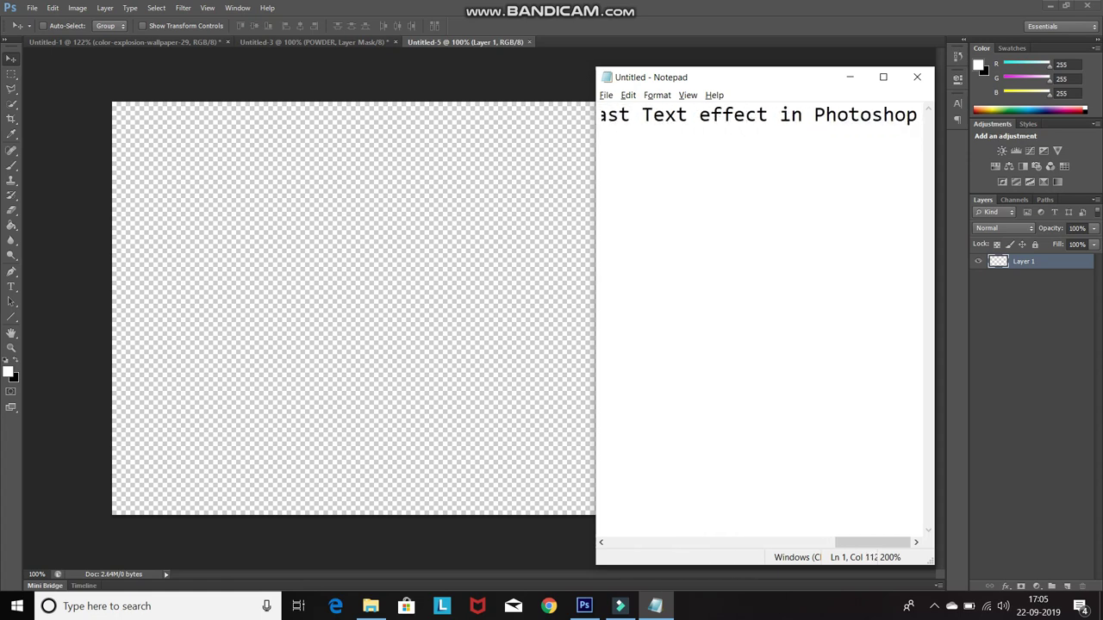
{"action": "key", "text": "ctrl+a"}
{"action": "key", "text": "BackSpace"}
{"action": "type", "text": "S"}
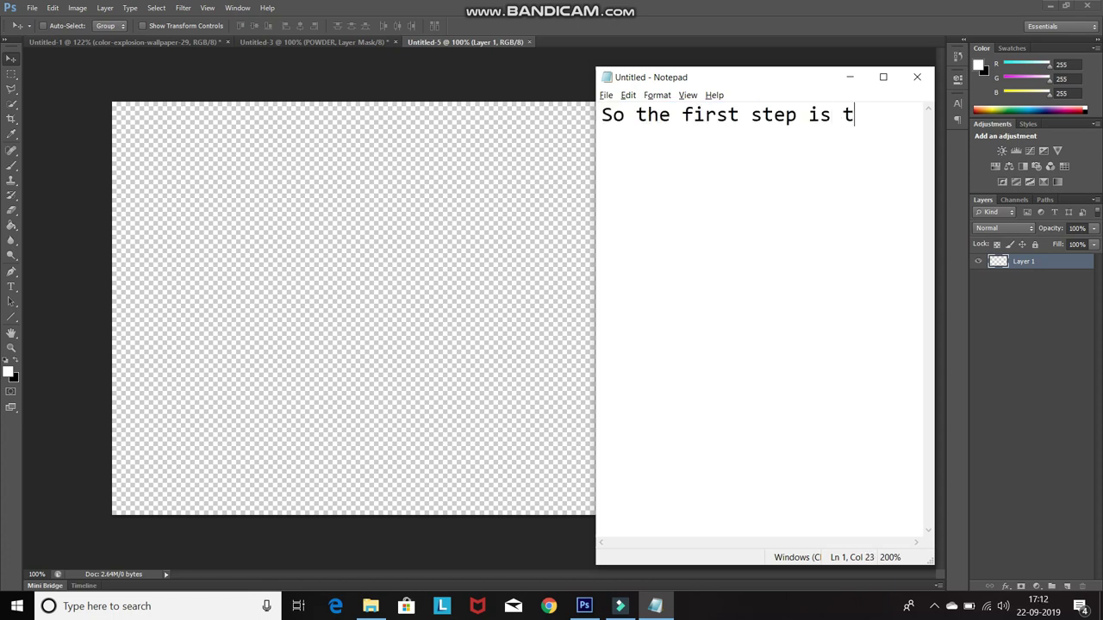
{"action": "type", "text": "nload"}
{"action": "type", "text": " Pow"}
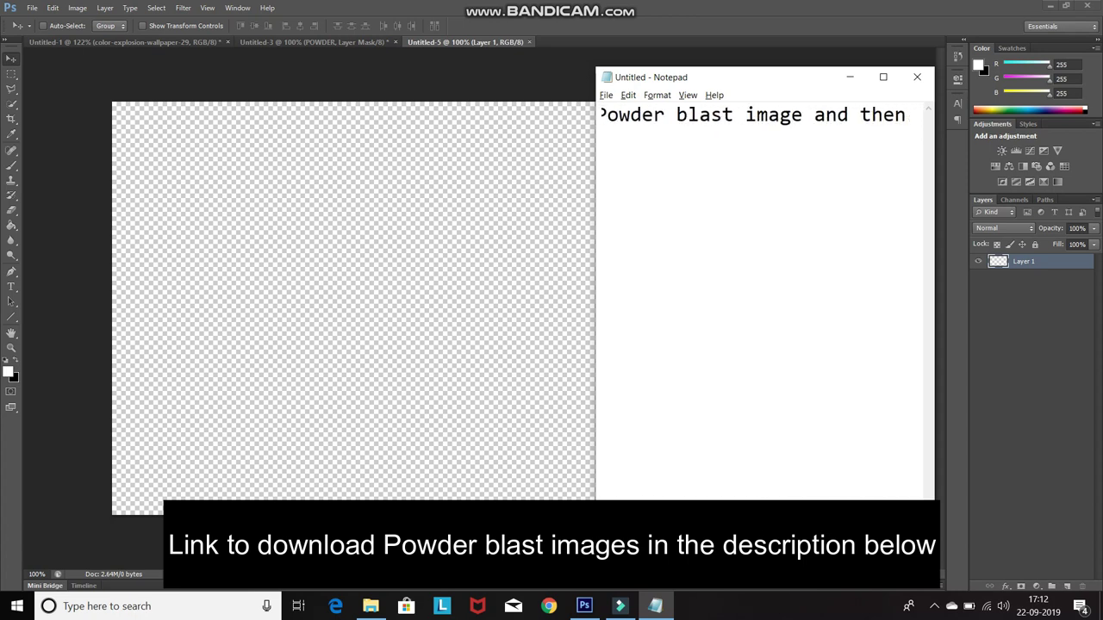
{"action": "type", "text": "t in a new document"}
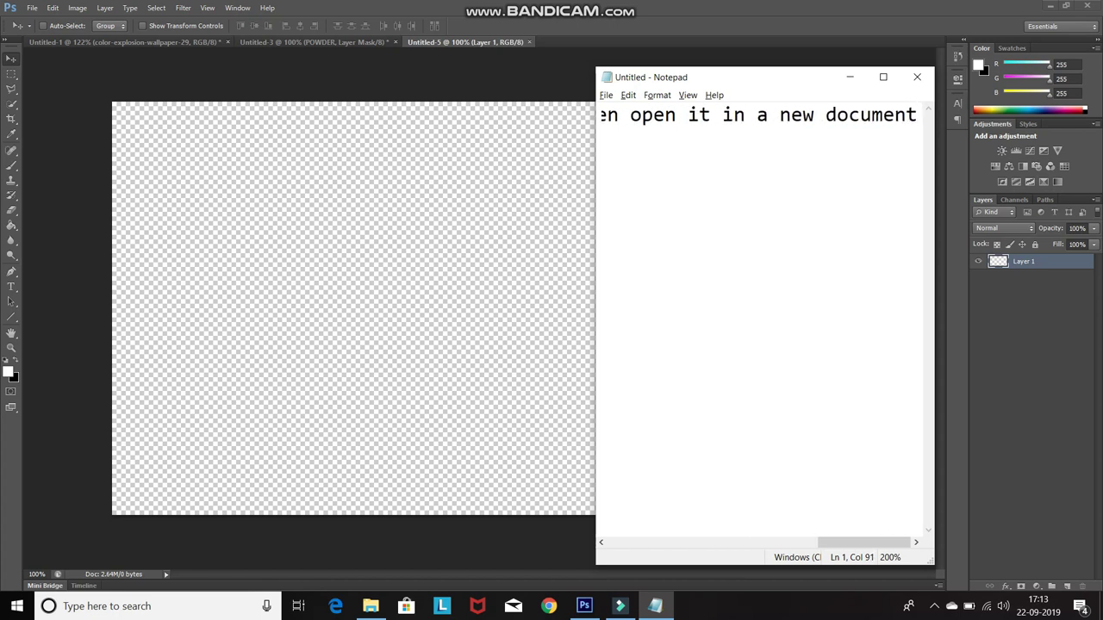
Step: Replace the note with a line saying the downloaded image will now be opened
{"action": "key", "text": "ctrl+a"}
{"action": "type", "text": "S"}
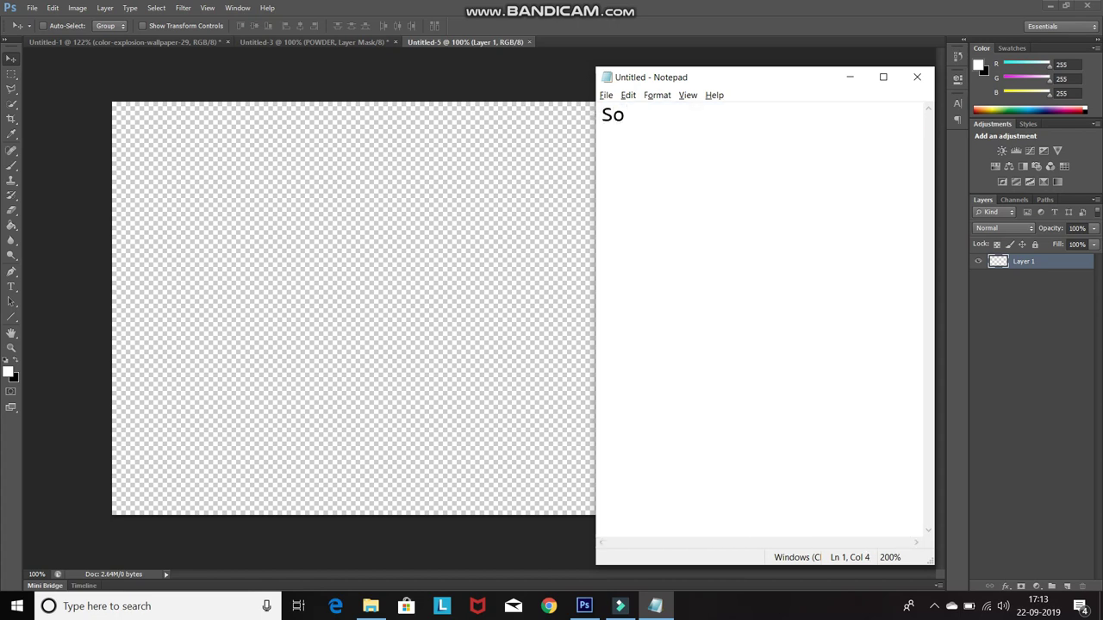
{"action": "type", "text": "downloaded the "}
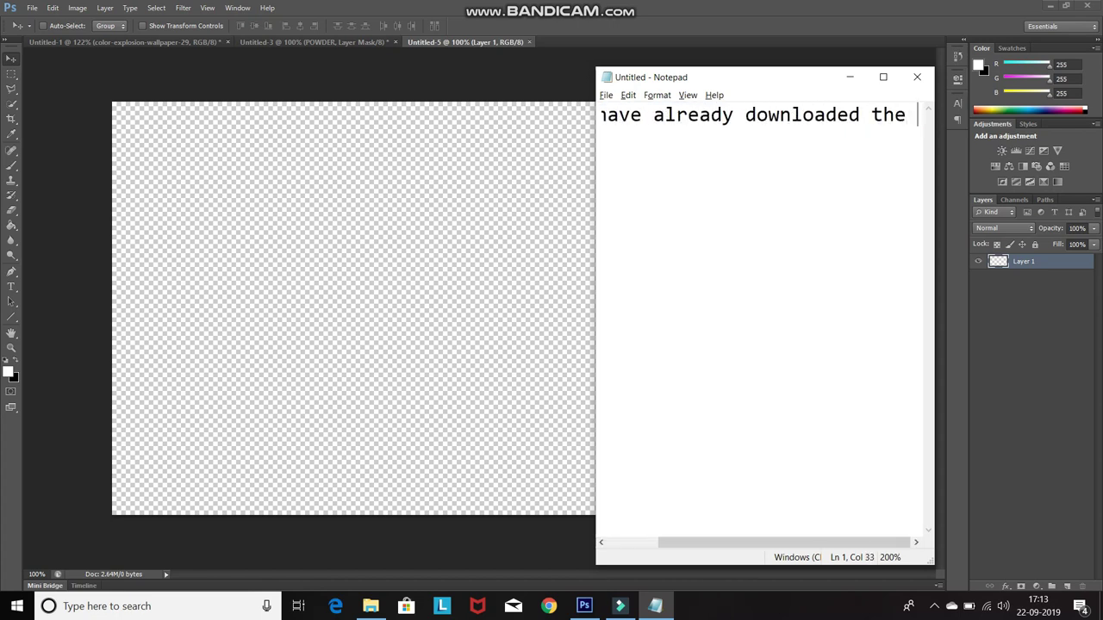
{"action": "type", "text": "ge so will open it over here"}
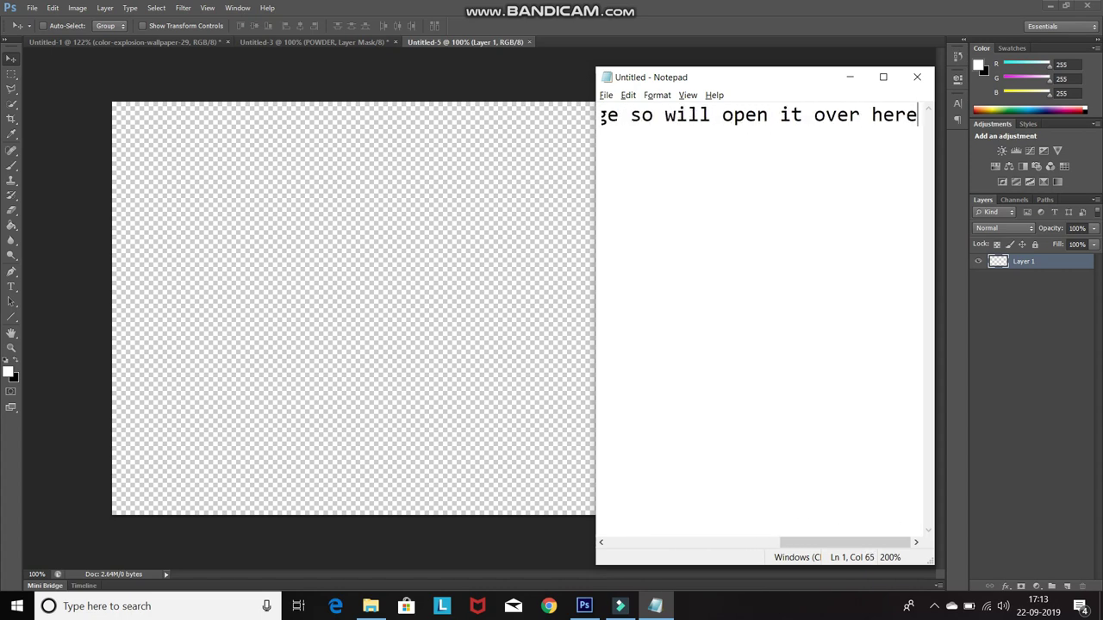
{"action": "key", "text": "alt+Tab"}
{"action": "key", "text": "Tab"}
Step: Place color-explosion-wallpaper-29 in the document and note 'After that scale the image if you want'
{"action": "mouse_move", "coordinate": [870, 149]}
{"action": "left_mouse_down"}
{"action": "mouse_move", "coordinate": [763, 378]}
{"action": "mouse_move", "coordinate": [487, 344]}
{"action": "left_mouse_up"}
{"action": "left_click", "coordinate": [655, 606]}
{"action": "key", "text": "ctrl+a"}
{"action": "key", "text": "BackSpace"}
{"action": "type", "text": "After that scale the image if you want"}
Step: Scale the explosion image up with Free Transform until it fills the canvas
{"action": "left_click", "coordinate": [79, 80]}
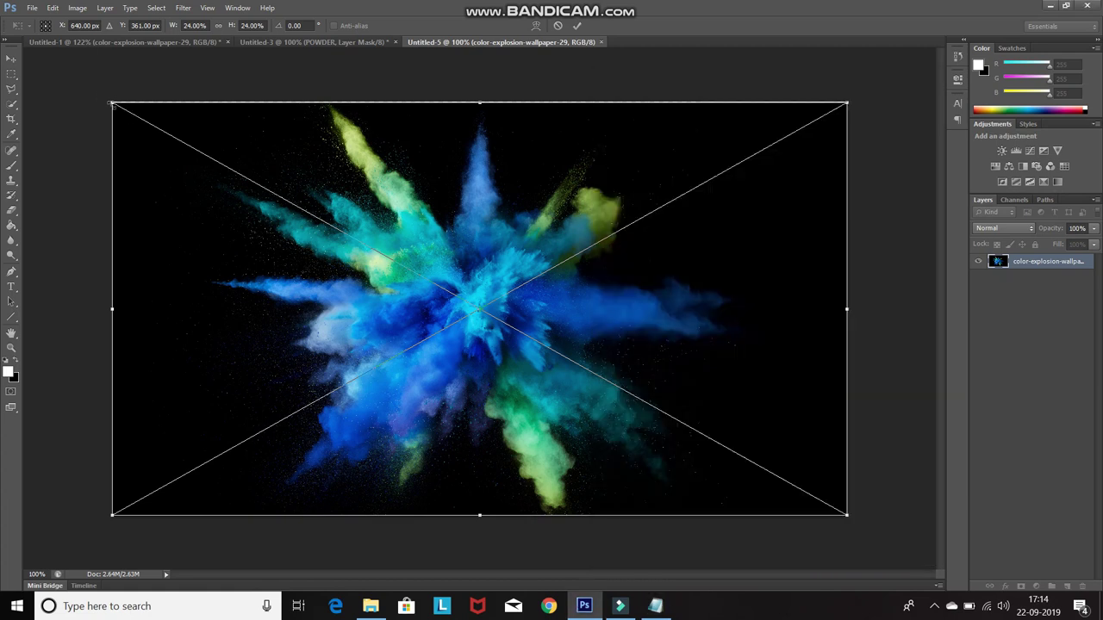
{"action": "left_click_drag", "start_coordinate": [113, 103], "coordinate": [125, 35]}
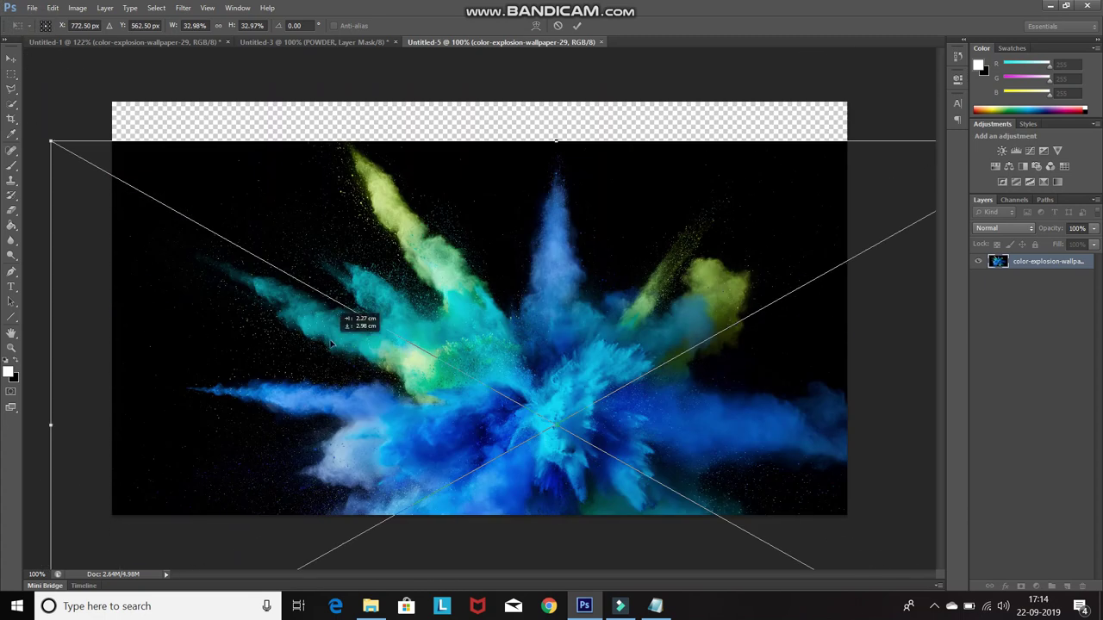
{"action": "key", "text": "ctrl+0"}
{"action": "mouse_move", "coordinate": [148, 167]}
{"action": "left_mouse_down"}
{"action": "mouse_move", "coordinate": [148, 111]}
{"action": "mouse_move", "coordinate": [98, 70]}
{"action": "left_mouse_up"}
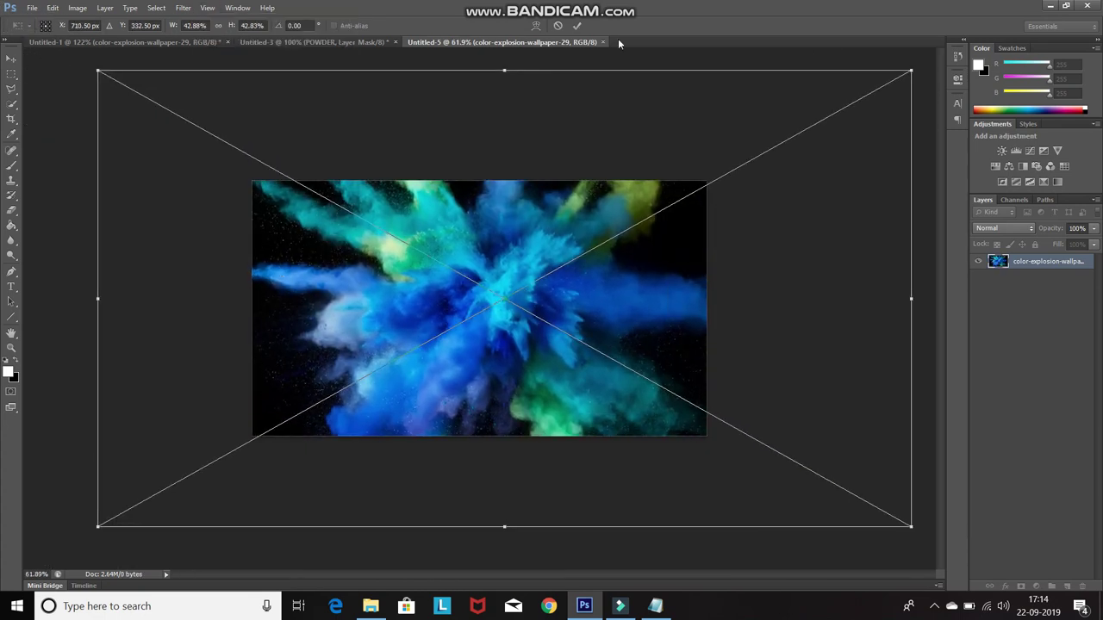
{"action": "key", "text": "Return"}
Step: View the document at 100% and nudge the explosion image slightly into position
{"action": "left_click", "coordinate": [207, 7]}
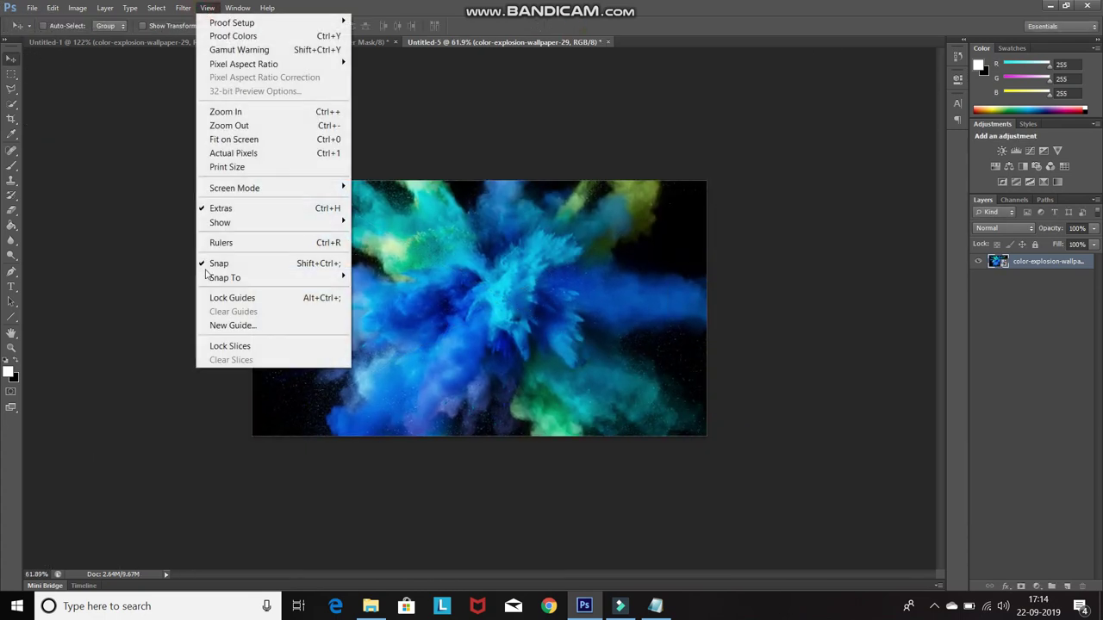
{"action": "left_click", "coordinate": [232, 142]}
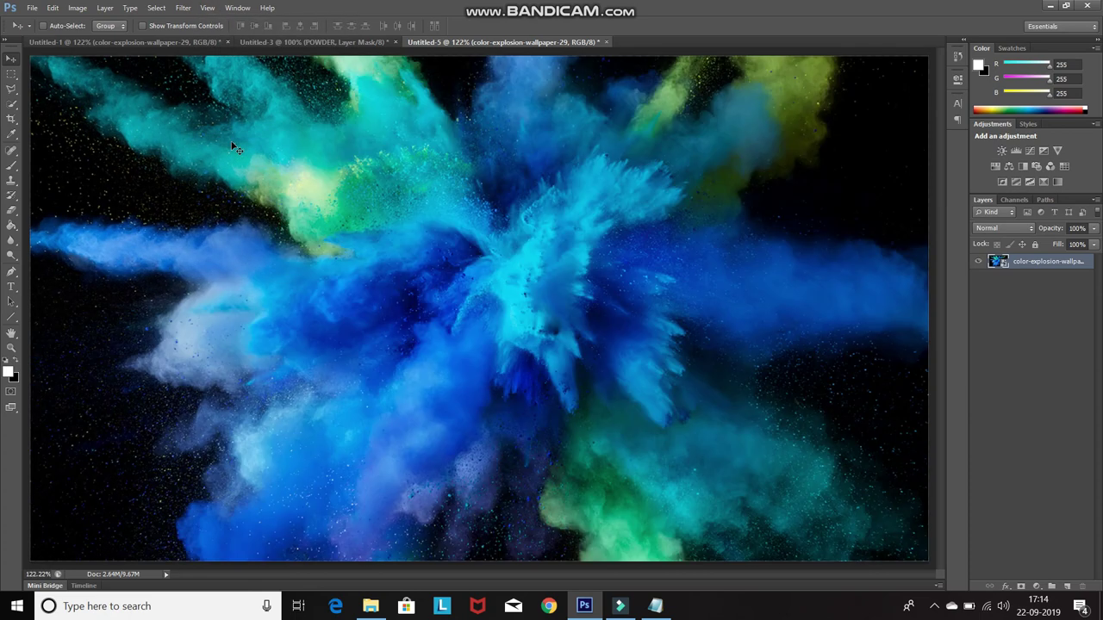
{"action": "key", "text": "ctrl+1"}
{"action": "left_click_drag", "start_coordinate": [397, 312], "coordinate": [387, 321]}
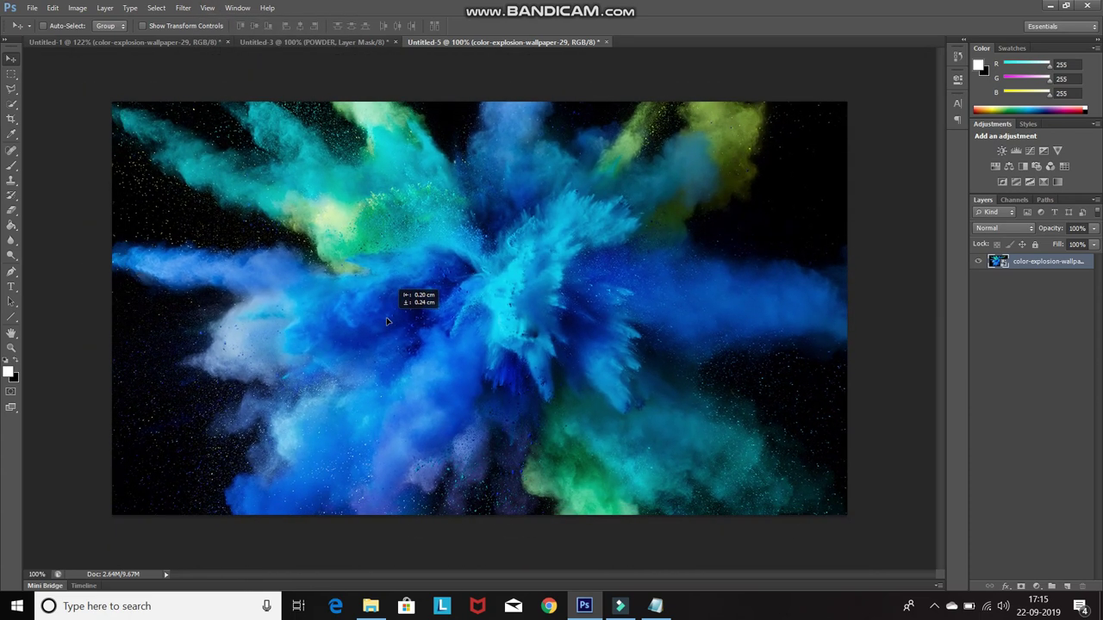
{"action": "left_click_drag", "start_coordinate": [387, 321], "coordinate": [386, 324]}
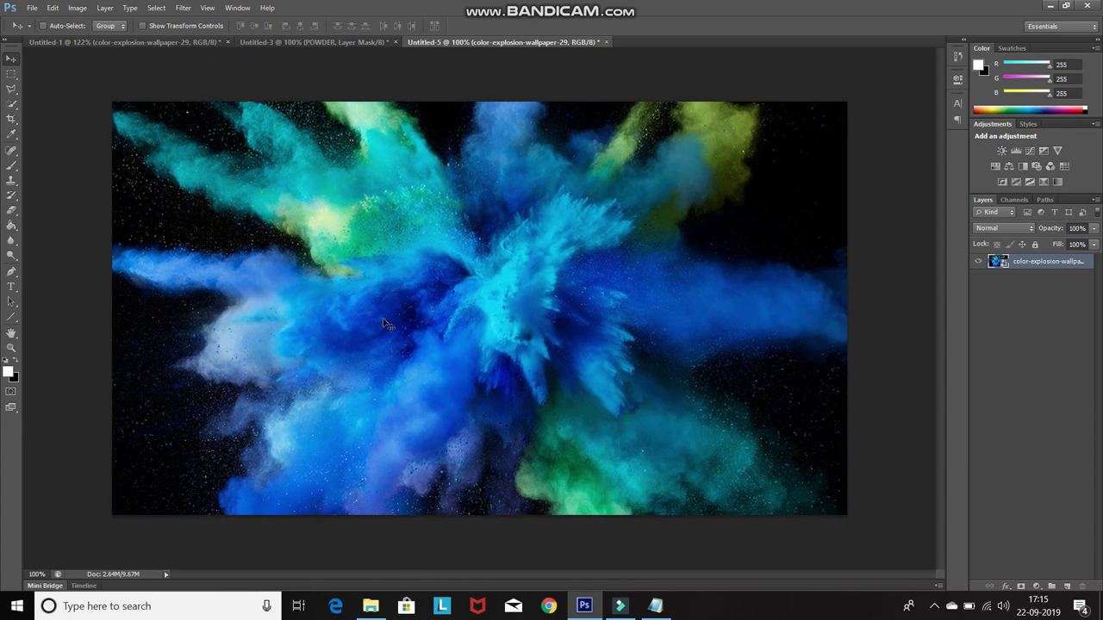
{"action": "left_click", "coordinate": [655, 606]}
{"action": "key", "text": "ctrl+a"}
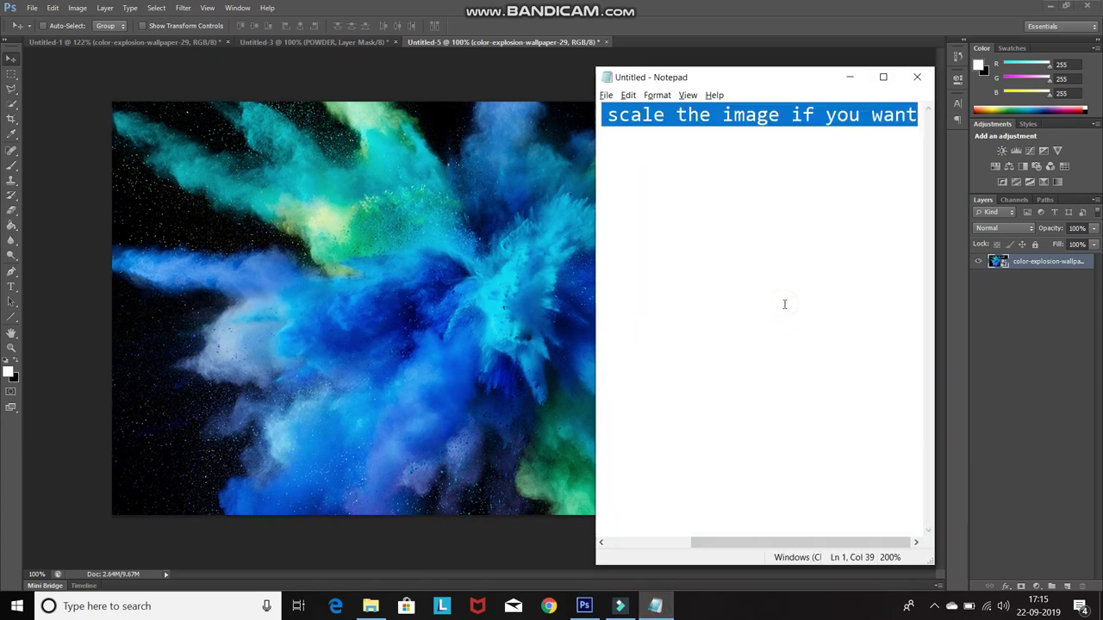
Step: Narrate choosing the Type tool, any font, white colour and a size, then hide Notepad
{"action": "type", "text": "Now select the Ho"}
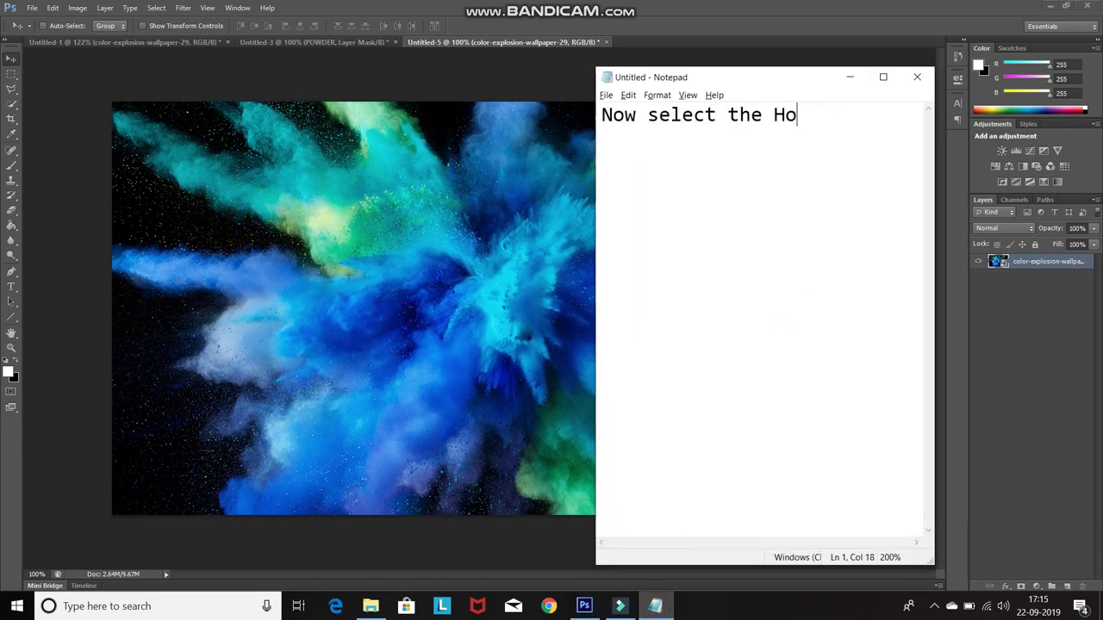
{"action": "type", "text": "type tool and then select the font as any font of your choice and then set it's color as white "}
{"action": "type", "text": "and size "}
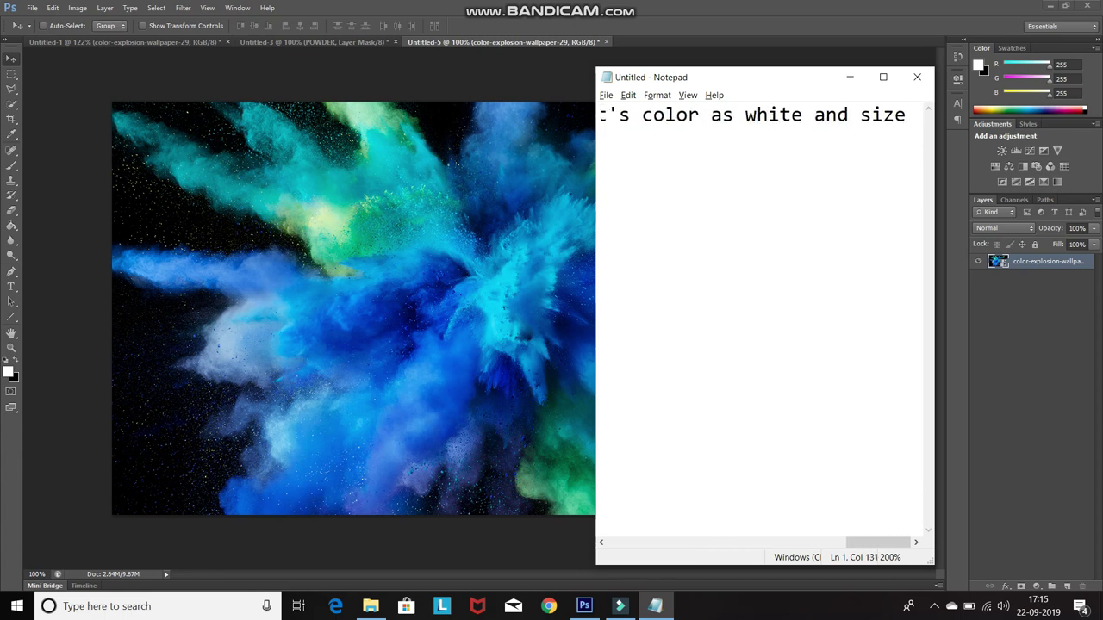
{"action": "type", "text": "as you want"}
{"action": "left_click", "coordinate": [849, 77]}
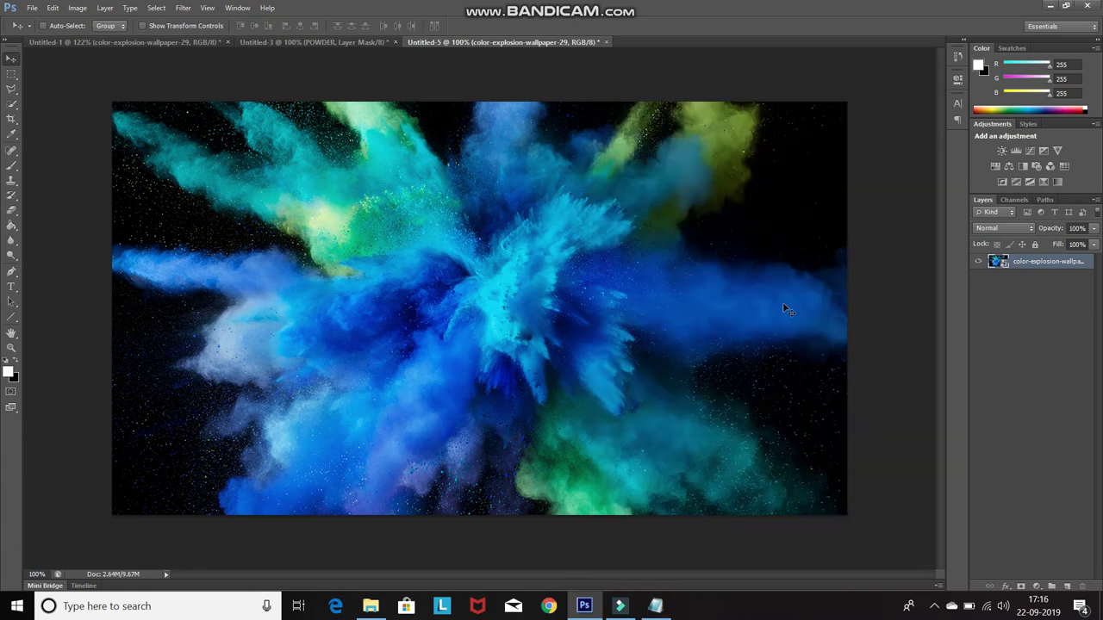
Step: Select the Horizontal Type Tool with a white foreground colour and prepare the font size
{"action": "left_click", "coordinate": [12, 285]}
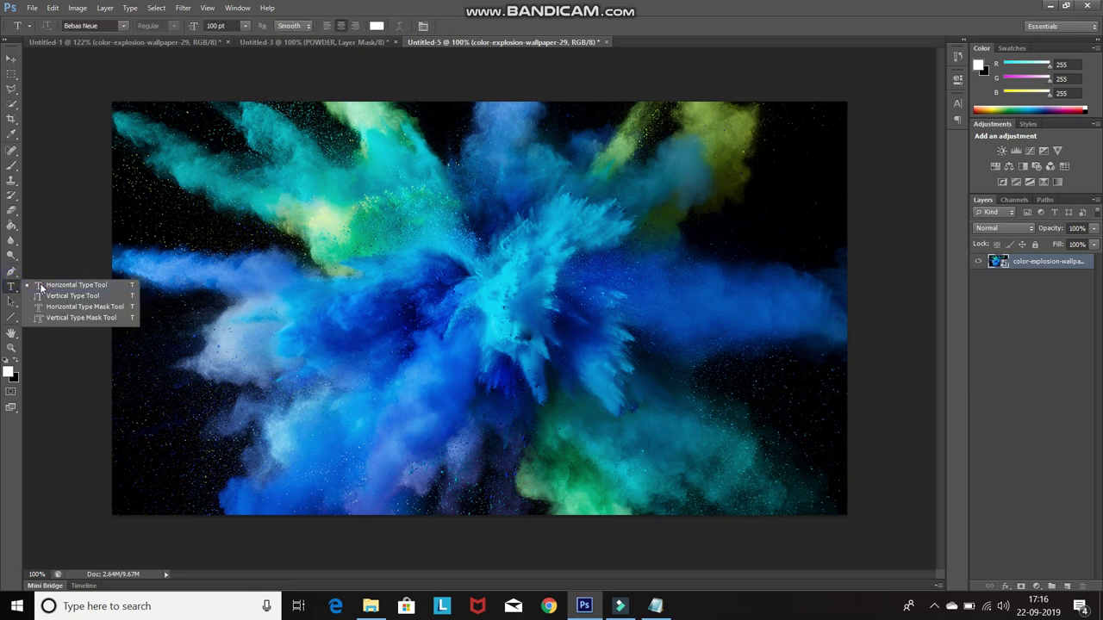
{"action": "left_click", "coordinate": [7, 373]}
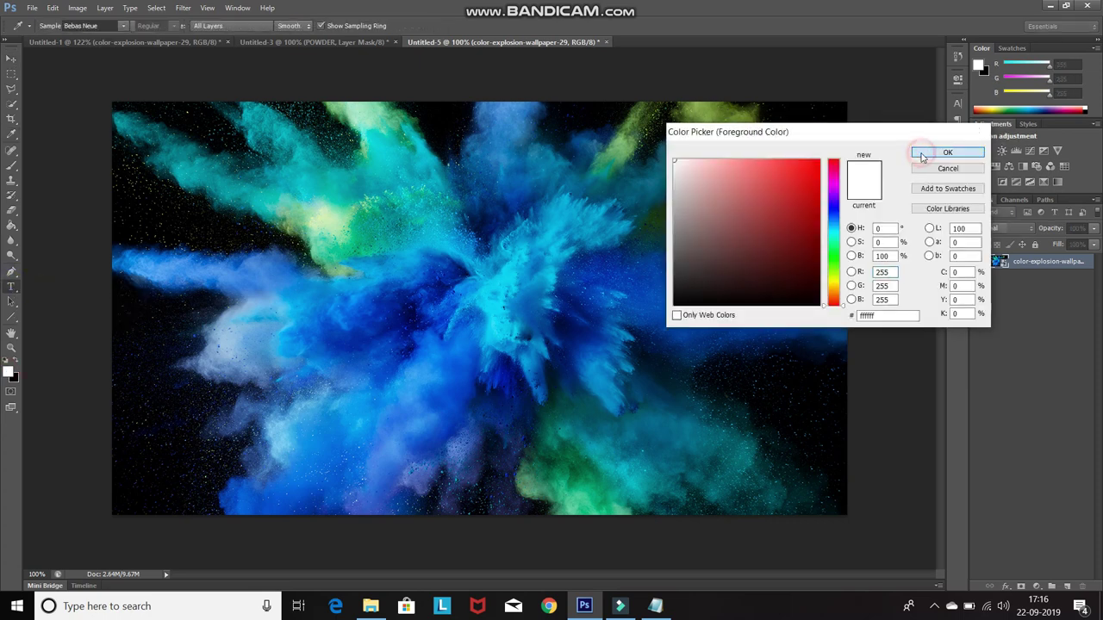
{"action": "left_click", "coordinate": [948, 151]}
{"action": "double_click", "coordinate": [218, 26]}
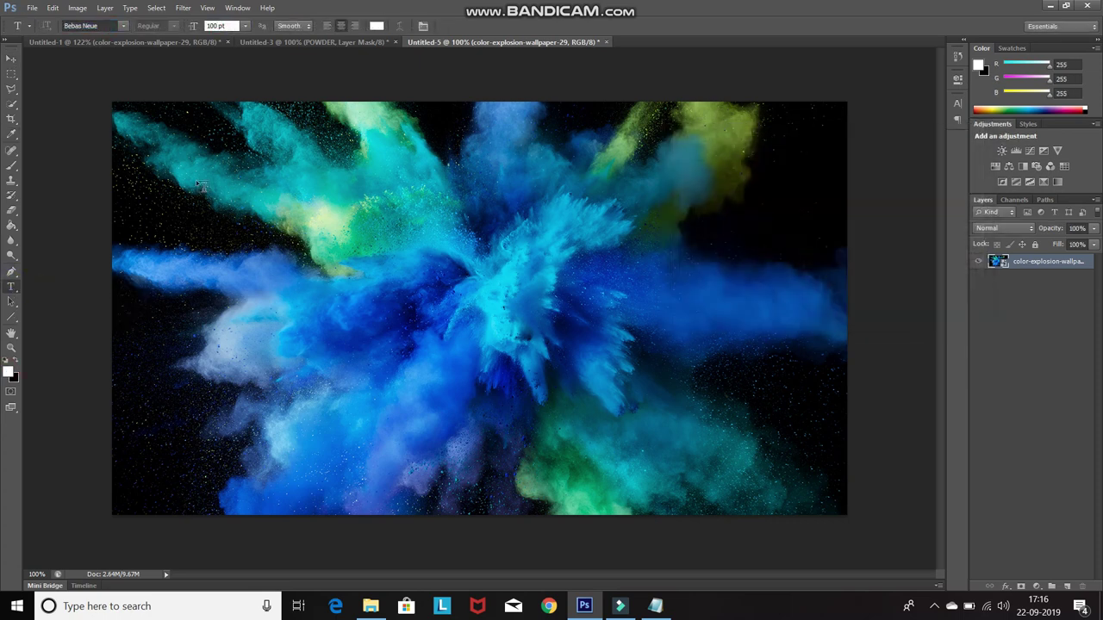
Step: Draw a text box across the image centre and type the word POWDER
{"action": "key", "text": "alt+Tab"}
{"action": "type", "text": "Now"}
{"action": "type", "text": "rag and type in yo"}
{"action": "type", "text": "ext"}
{"action": "key", "text": "alt+Tab"}
{"action": "left_click_drag", "start_coordinate": [269, 229], "coordinate": [717, 413]}
{"action": "type", "text": "POWD"}
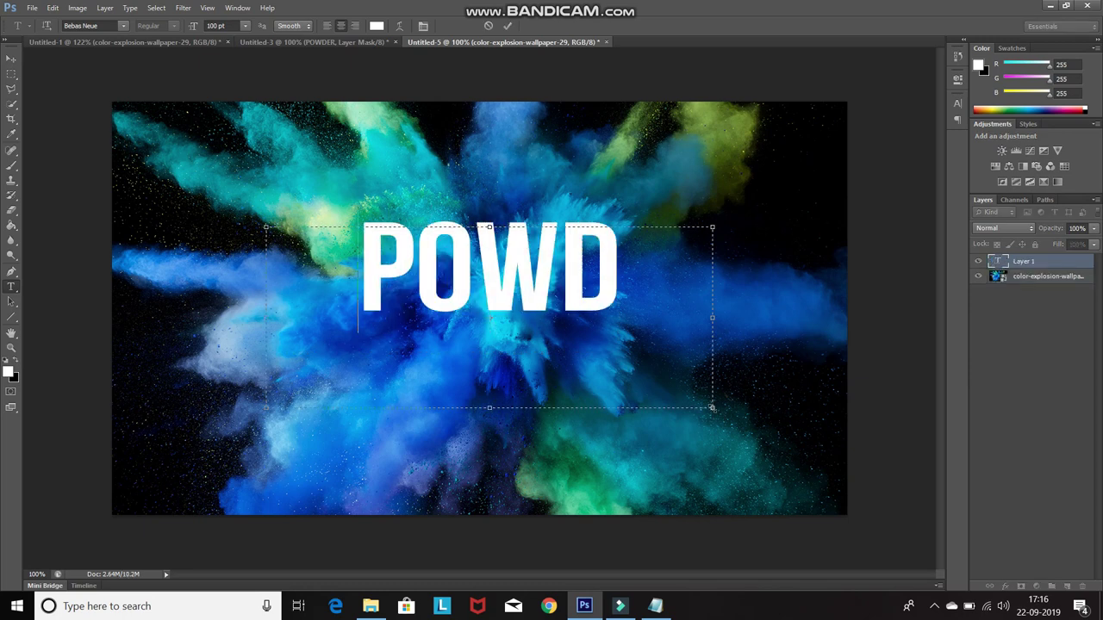
{"action": "type", "text": "ER"}
{"action": "left_click", "coordinate": [506, 25]}
Step: Note 'Then place it properly using move tool' and move POWDER down to centre it
{"action": "key", "text": "alt+Tab"}
{"action": "type", "text": "Then place it prope"}
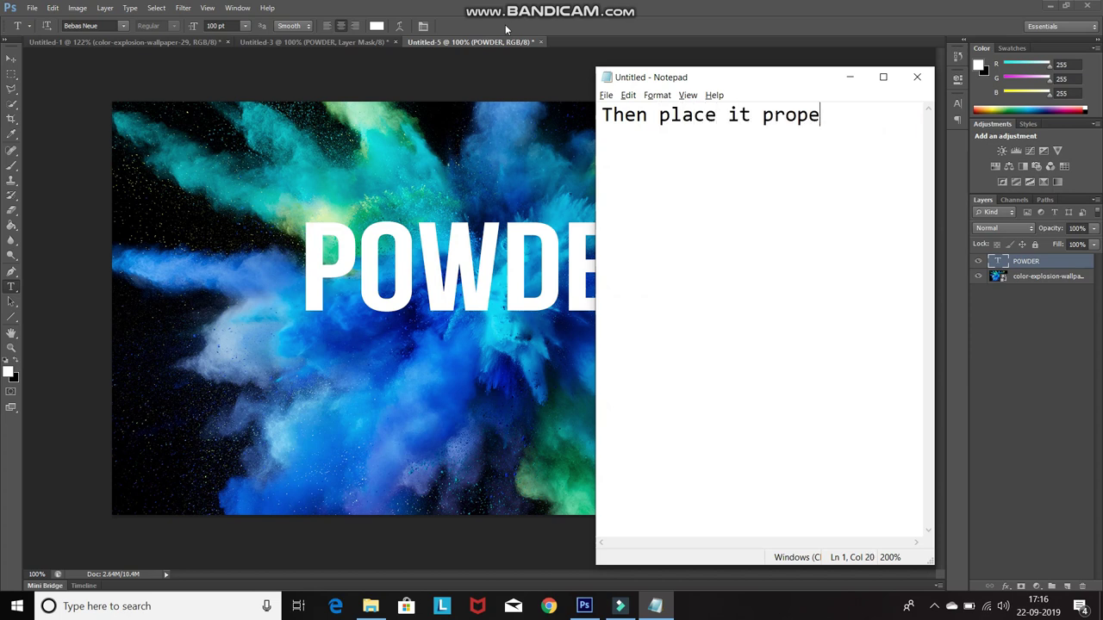
{"action": "type", "text": "rly using move tool"}
{"action": "key", "text": "alt+Tab"}
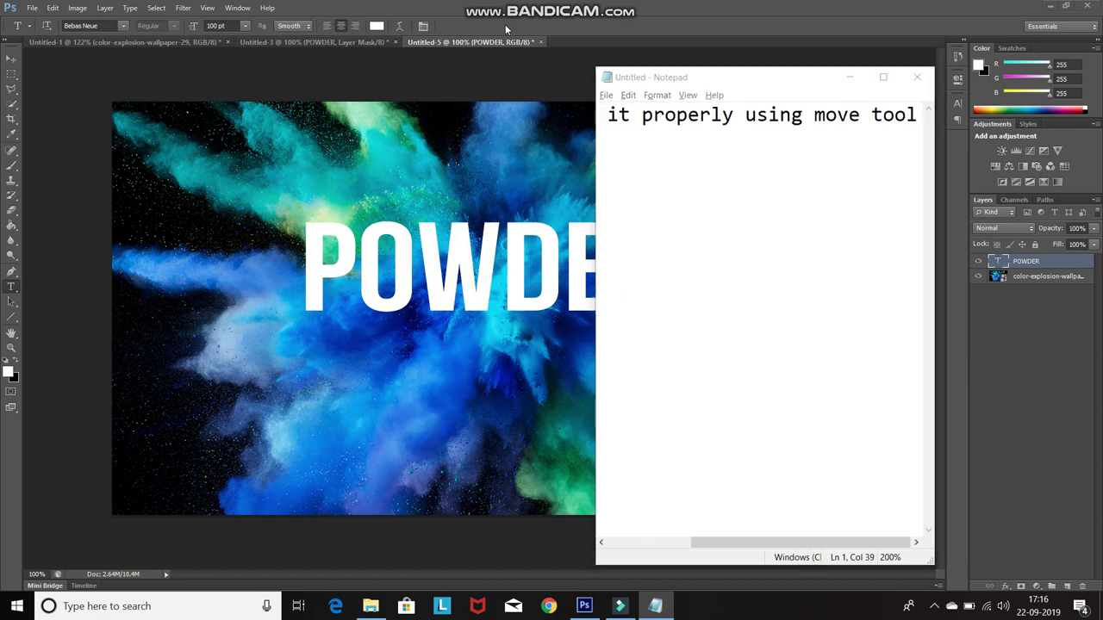
{"action": "key", "text": "v"}
{"action": "left_click_drag", "start_coordinate": [362, 248], "coordinate": [377, 280]}
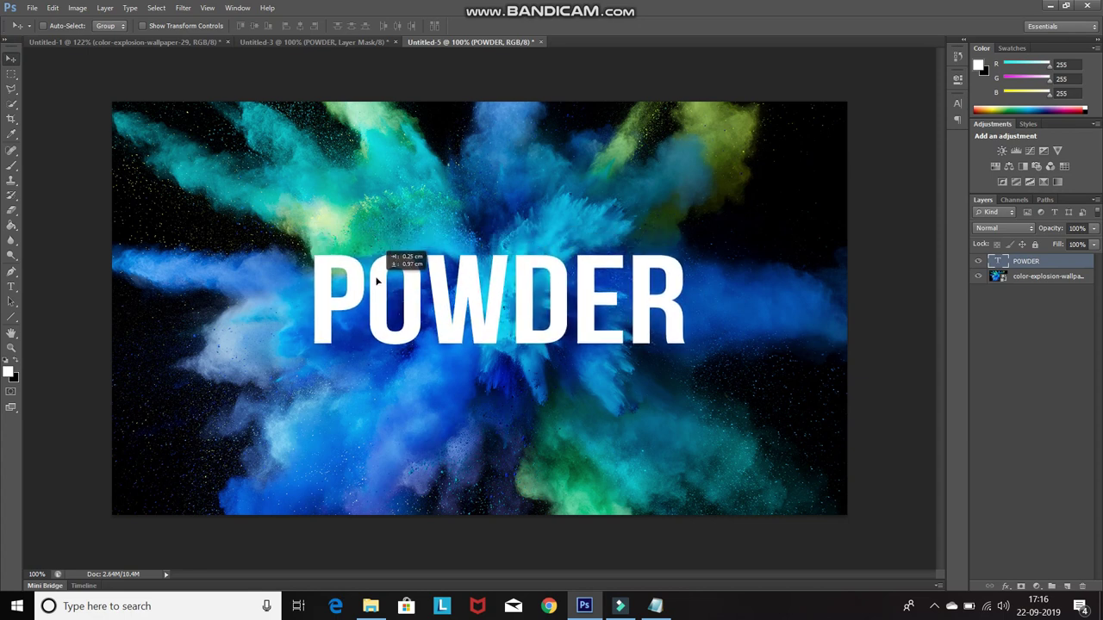
{"action": "left_click_drag", "start_coordinate": [376, 280], "coordinate": [381, 286]}
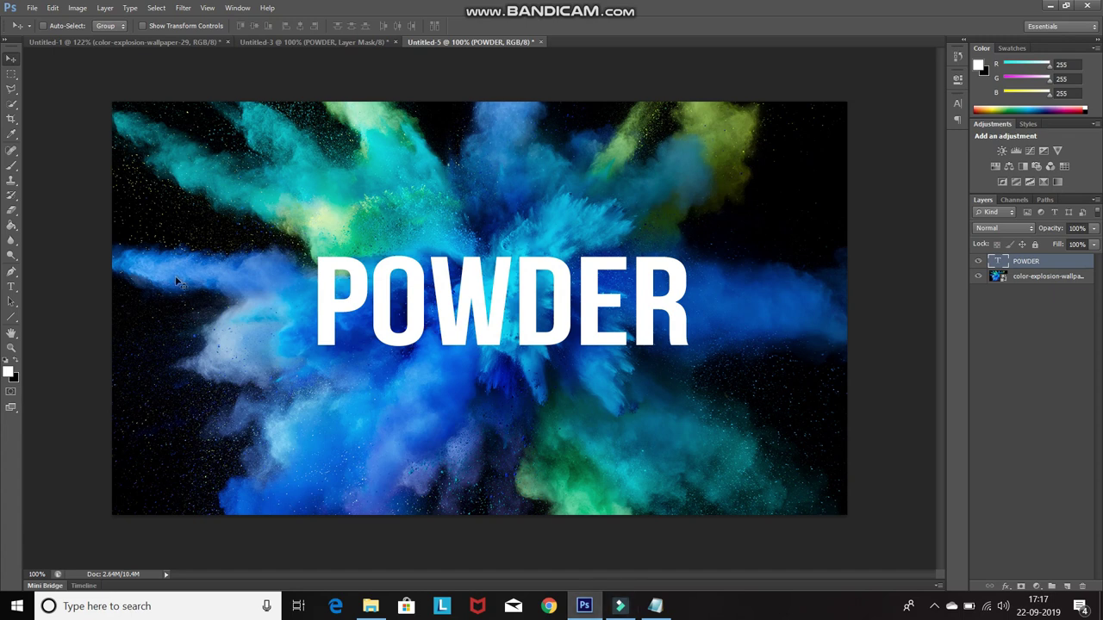
Step: Replace the note with 'Now click on layer mask icon'
{"action": "left_click", "coordinate": [655, 606]}
{"action": "key", "text": "ctrl+a"}
{"action": "type", "text": "Now click on A"}
{"action": "type", "text": "ayer m"}
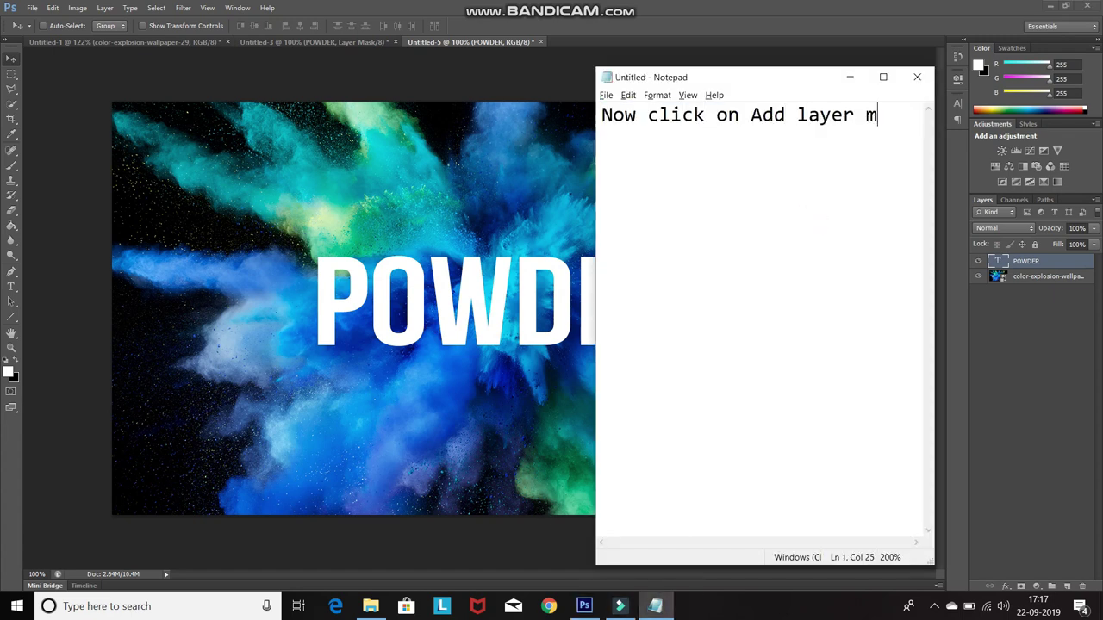
{"action": "type", "text": "ask icon"}
Step: Add a layer mask to the POWDER layer and narrate choosing an explosion brush
{"action": "left_click", "coordinate": [850, 77]}
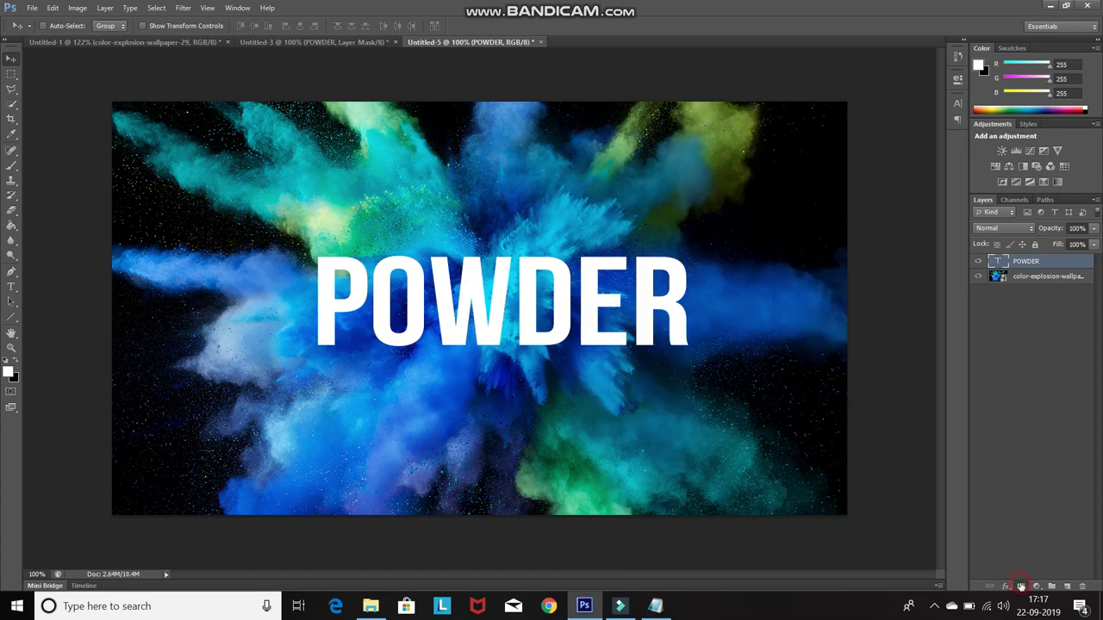
{"action": "left_click", "coordinate": [1020, 586]}
{"action": "left_click", "coordinate": [655, 606]}
{"action": "key", "text": "ctrl+a"}
{"action": "key", "text": "BackSpace"}
{"action": "type", "text": "And er that select brush tool and b"}
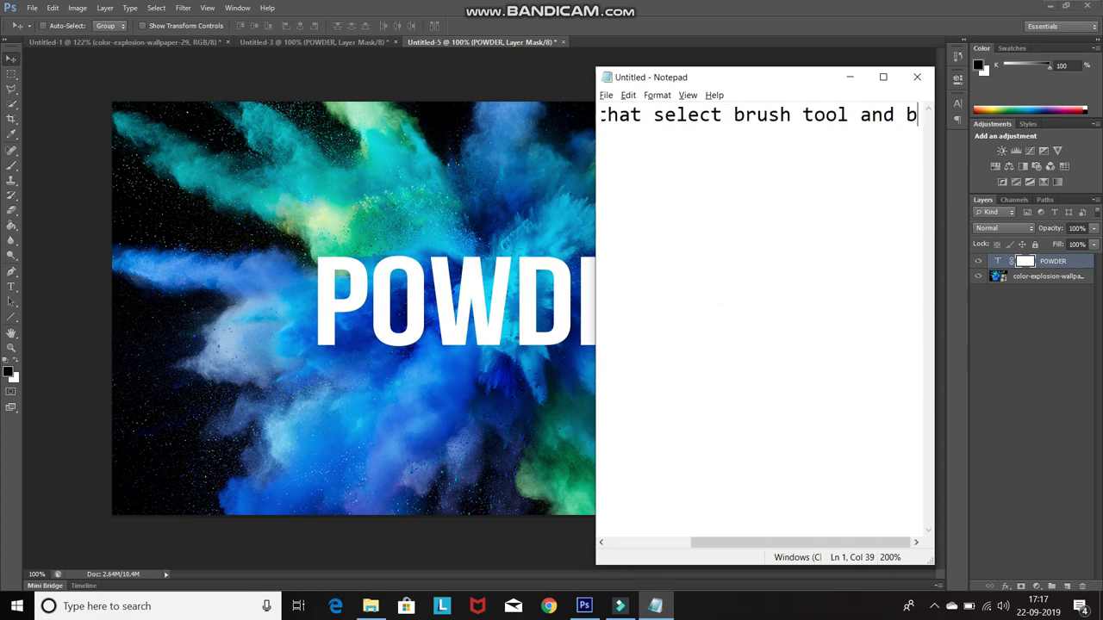
{"action": "type", "text": "rush as any explosion brush and set the foreground color as black"}
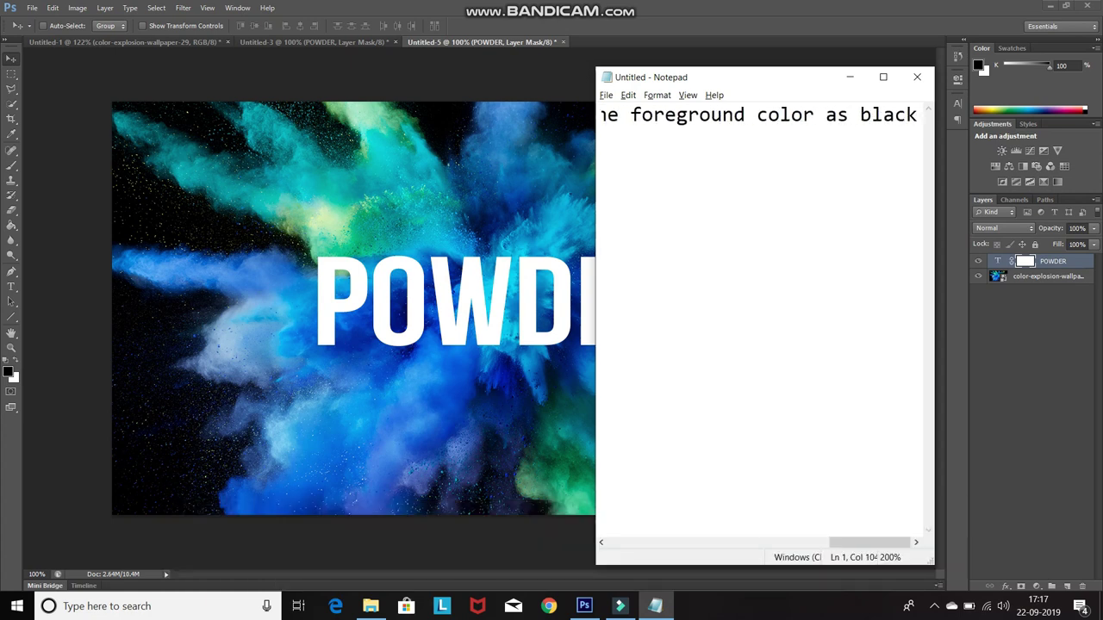
Step: Select the Brush Tool with black as the foreground colour, and note the brush panel icon
{"action": "key", "text": "alt+Tab"}
{"action": "right_click", "coordinate": [10, 168]}
{"action": "left_click", "coordinate": [65, 169]}
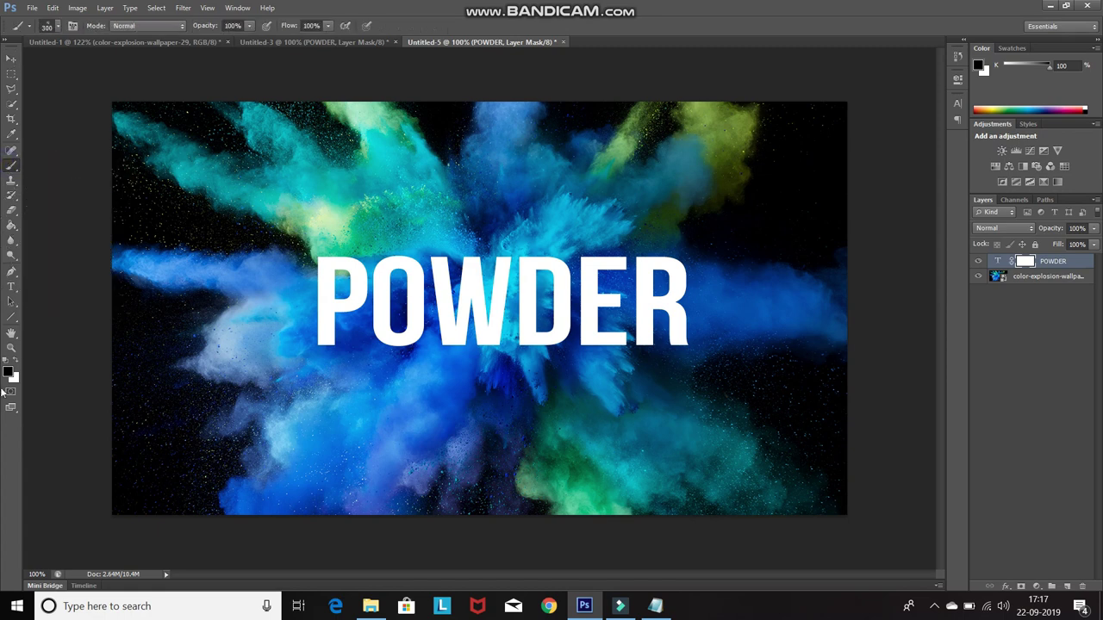
{"action": "left_click", "coordinate": [8, 373]}
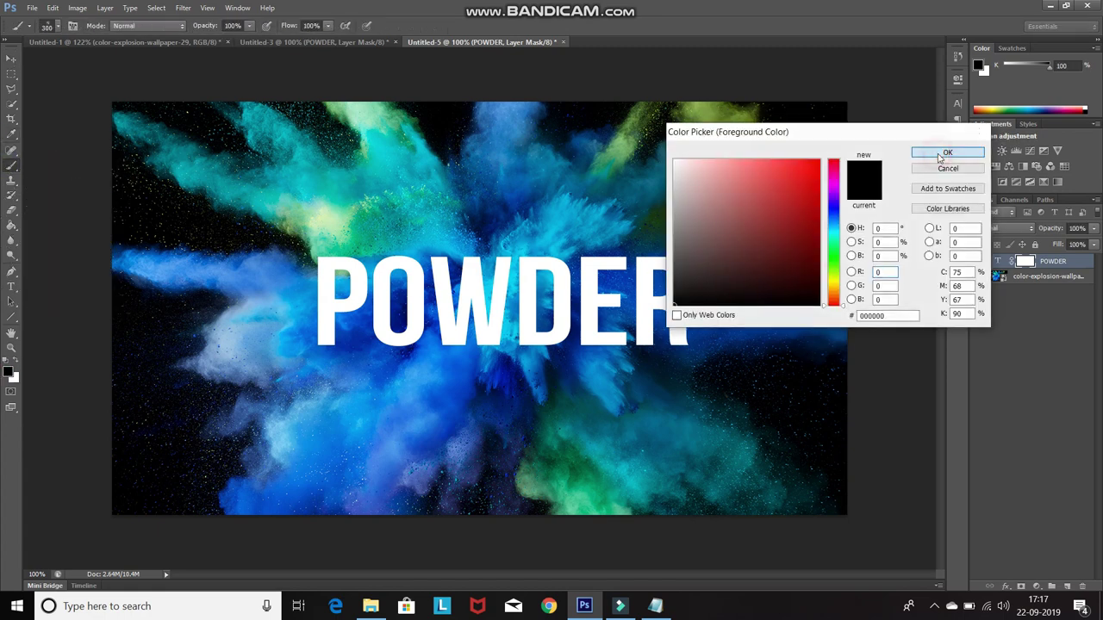
{"action": "left_click", "coordinate": [945, 155]}
{"action": "key", "text": "alt+Tab"}
{"action": "type", "text": "N"}
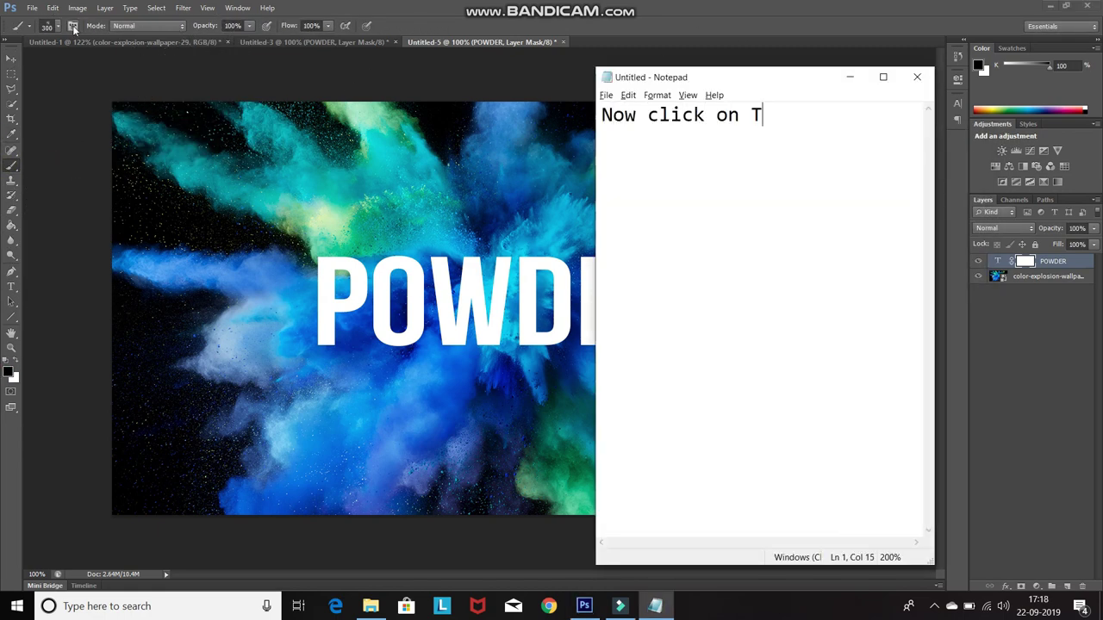
{"action": "type", "text": " the brush panel icon"}
Step: Open the Brush panel and narrate reducing the text opacity for better removal
{"action": "key", "text": "alt+Tab"}
{"action": "left_click", "coordinate": [72, 25]}
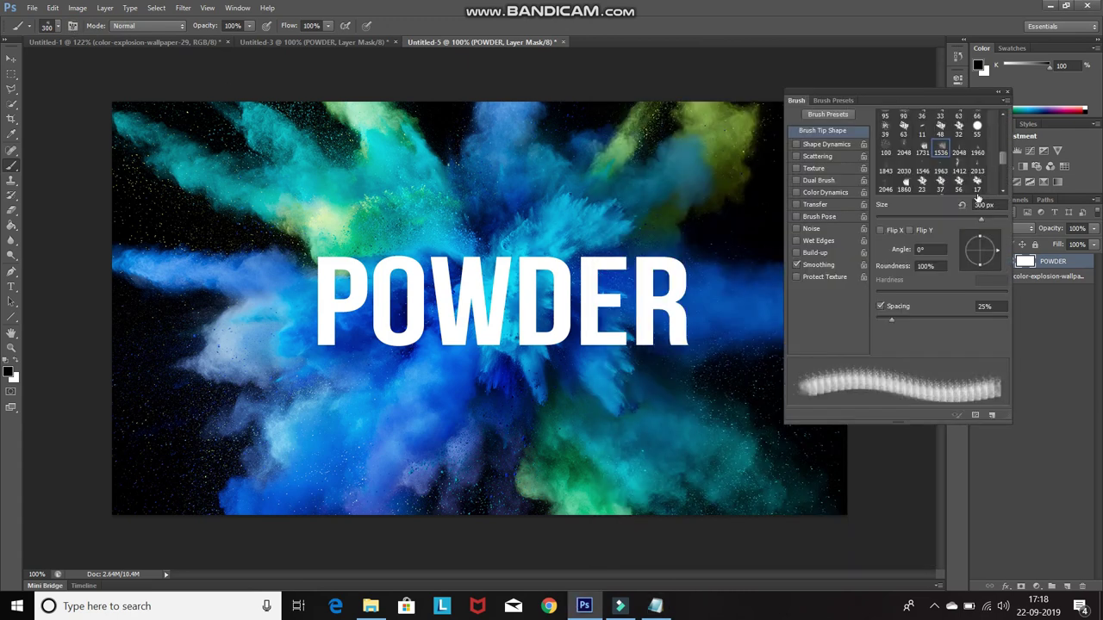
{"action": "left_click", "coordinate": [655, 606]}
{"action": "left_click", "coordinate": [703, 191]}
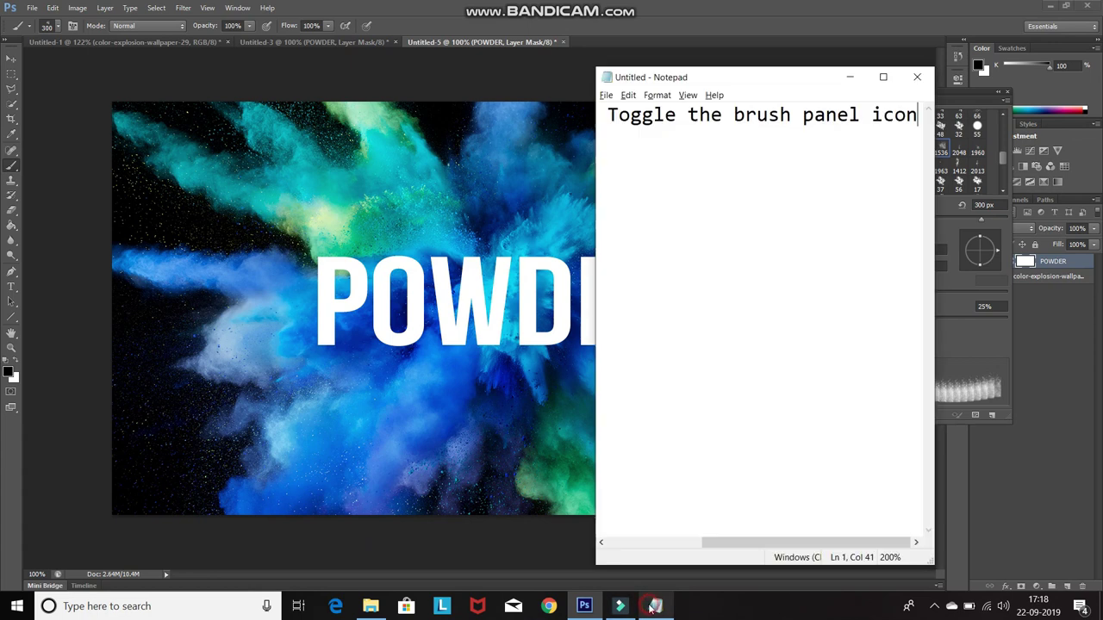
{"action": "key", "text": "ctrl+a"}
{"action": "key", "text": "BackSpace"}
{"action": "type", "text": "Now reduc"}
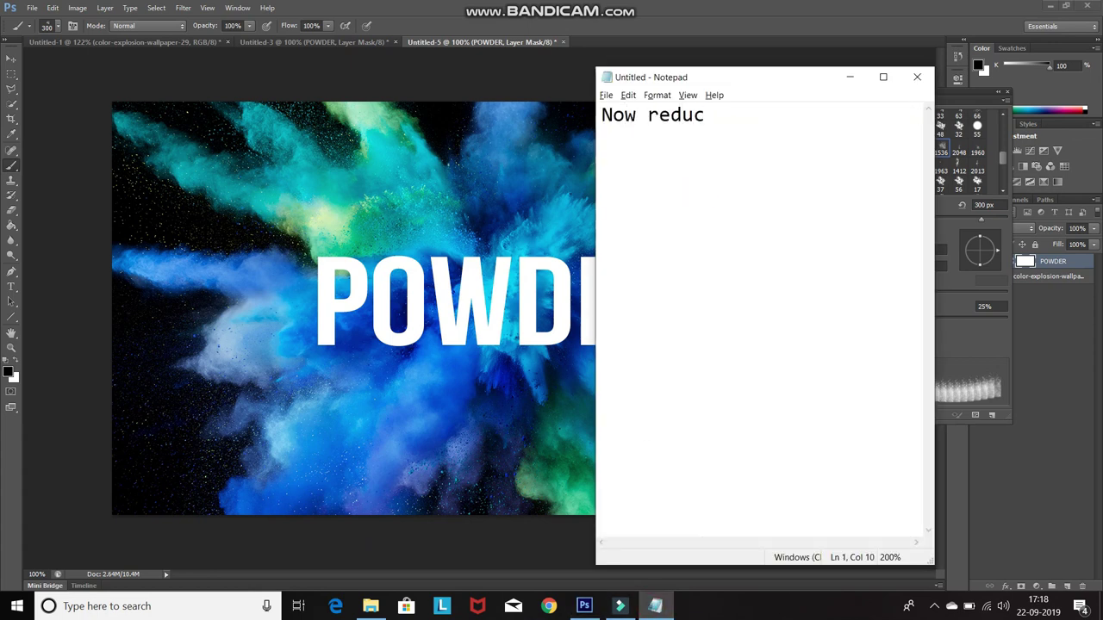
{"action": "type", "text": "e the opacity of t"}
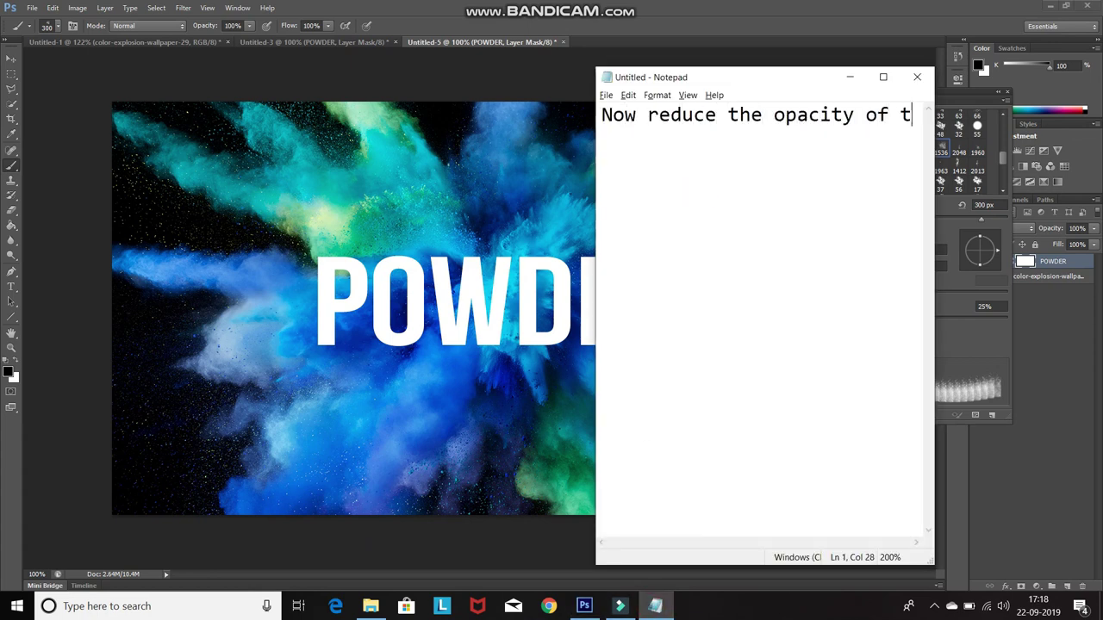
{"action": "type", "text": "ext for better removal of text"}
{"action": "left_click", "coordinate": [1099, 237]}
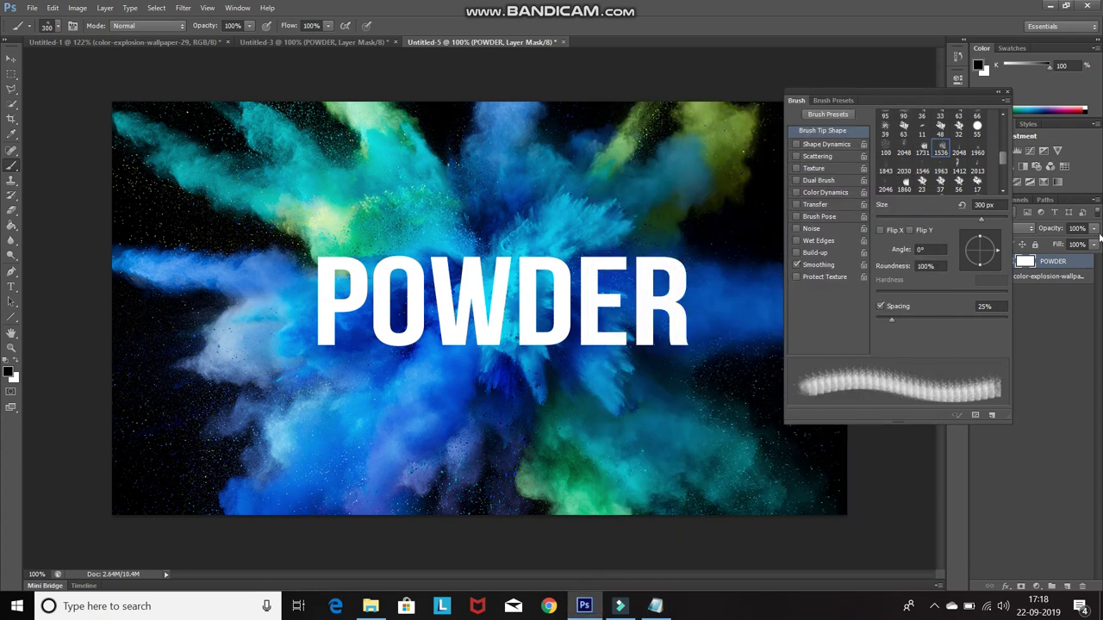
Step: Set the POWDER layer opacity to 20% and narrate varying brush, size and angle
{"action": "left_click", "coordinate": [1048, 245]}
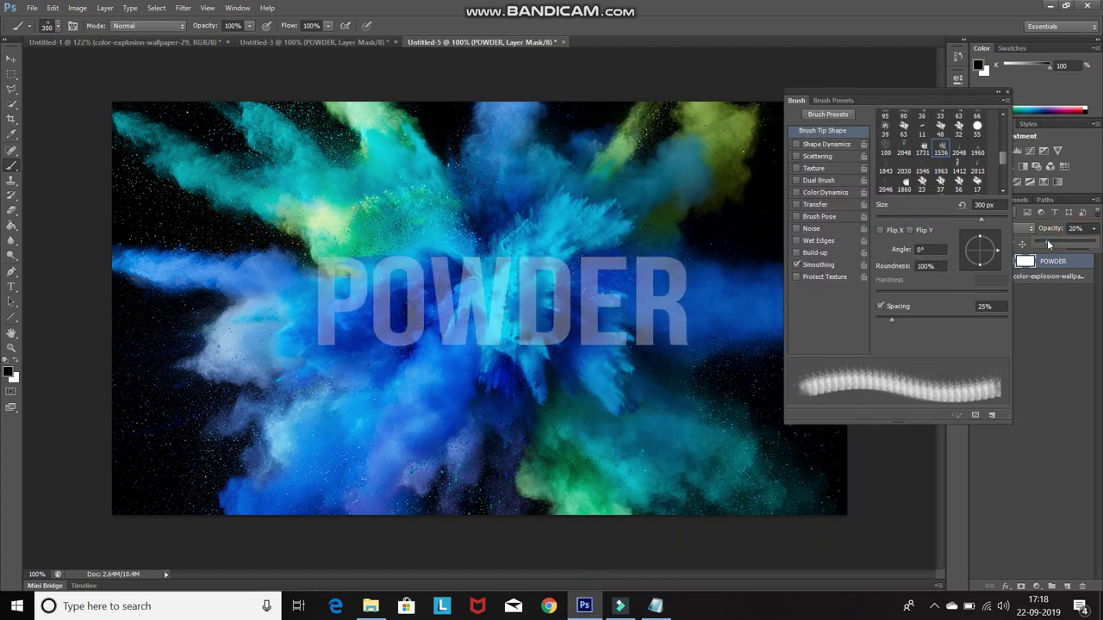
{"action": "left_click", "coordinate": [655, 606]}
{"action": "key", "text": "ctrl+a"}
{"action": "key", "text": "BackSpace"}
{"action": "type", "text": "Now "}
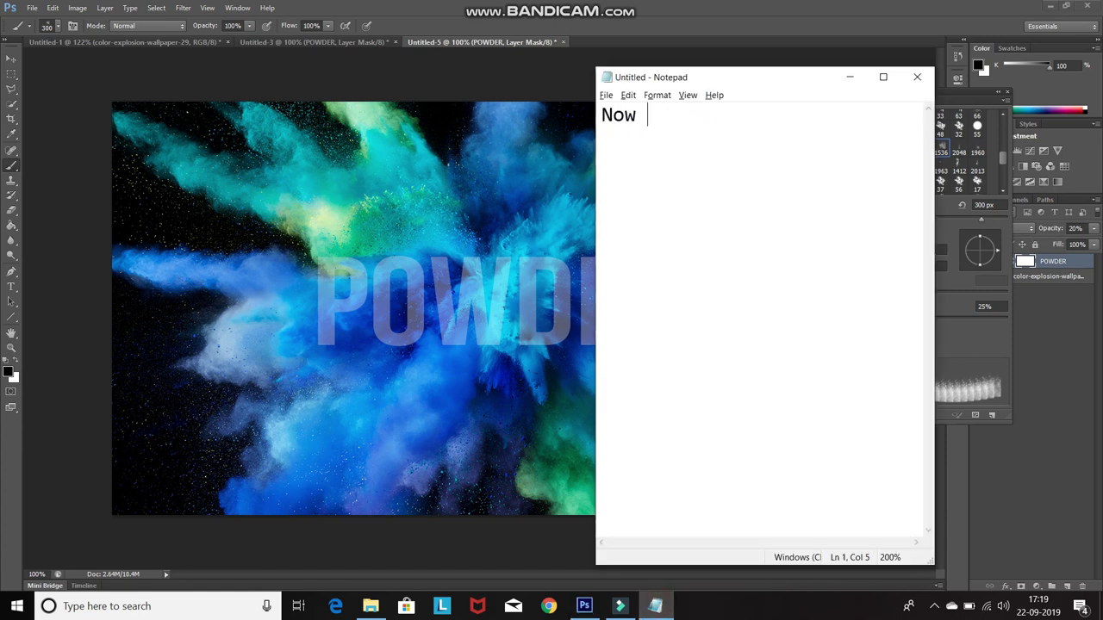
{"action": "type", "text": "using t"}
{"action": "type", "text": "he different "}
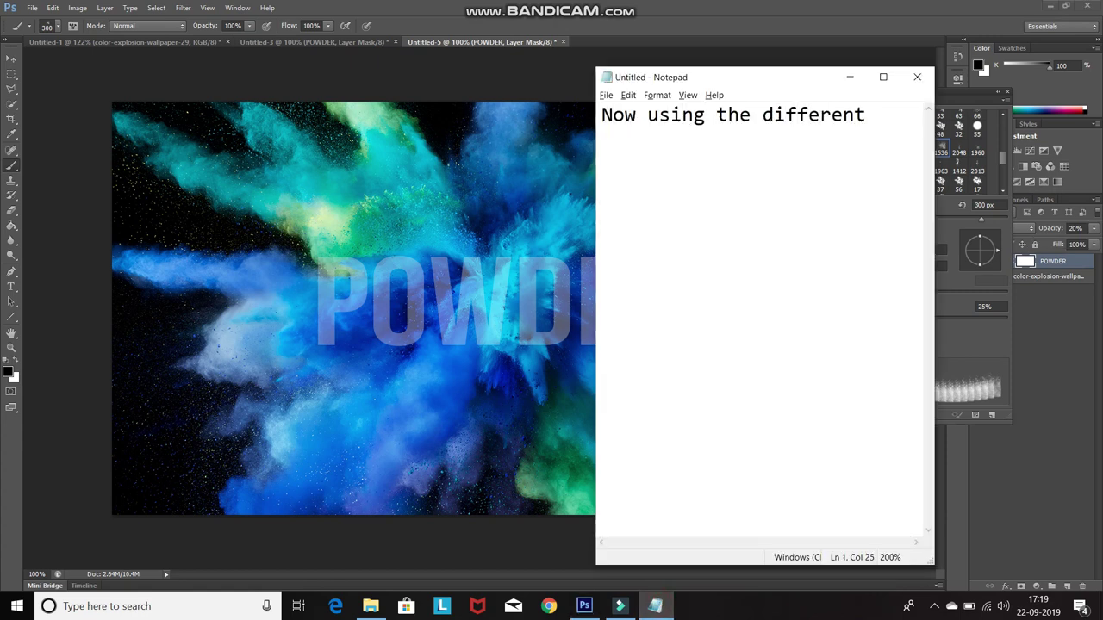
{"action": "type", "text": "brush and size and angle click and hover over the text accordi"}
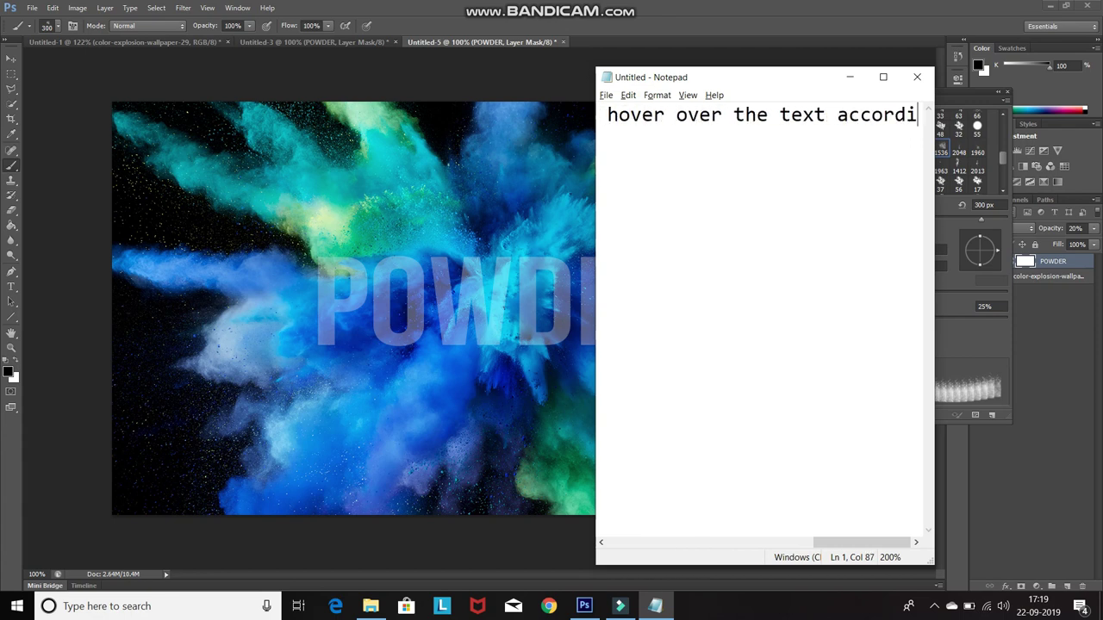
{"action": "type", "text": "ngly"}
Step: Shrink the brush to 70 px and erode part of the W with a powder stroke
{"action": "key", "text": "alt+Tab"}
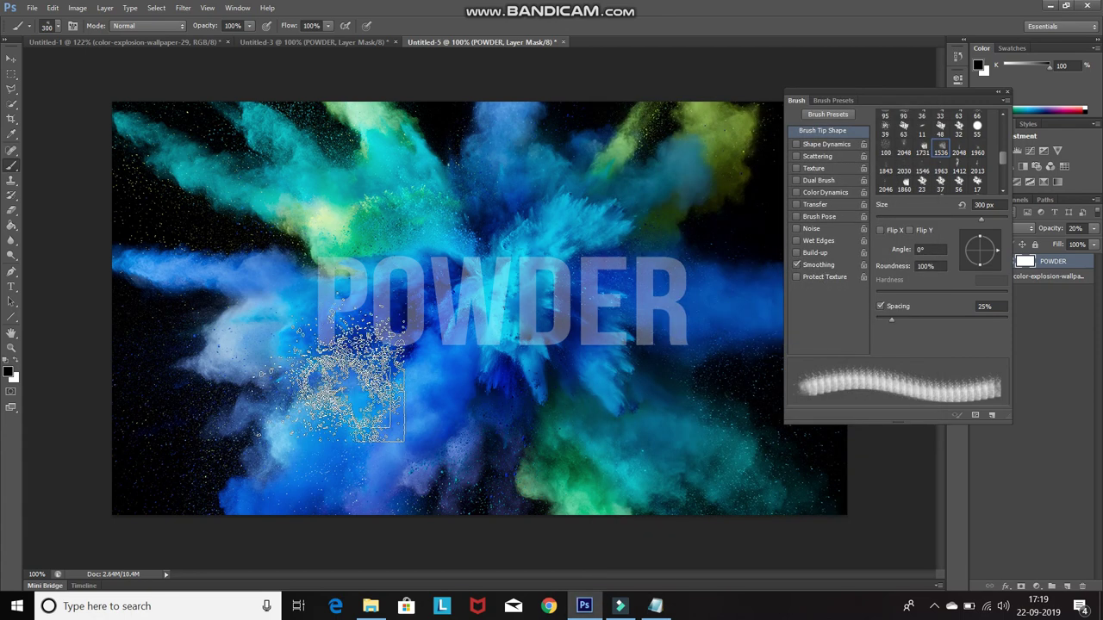
{"action": "key", "text": "bracketleft"}
{"action": "key", "text": "bracketleft"}
{"action": "key", "text": "bracketleft"}
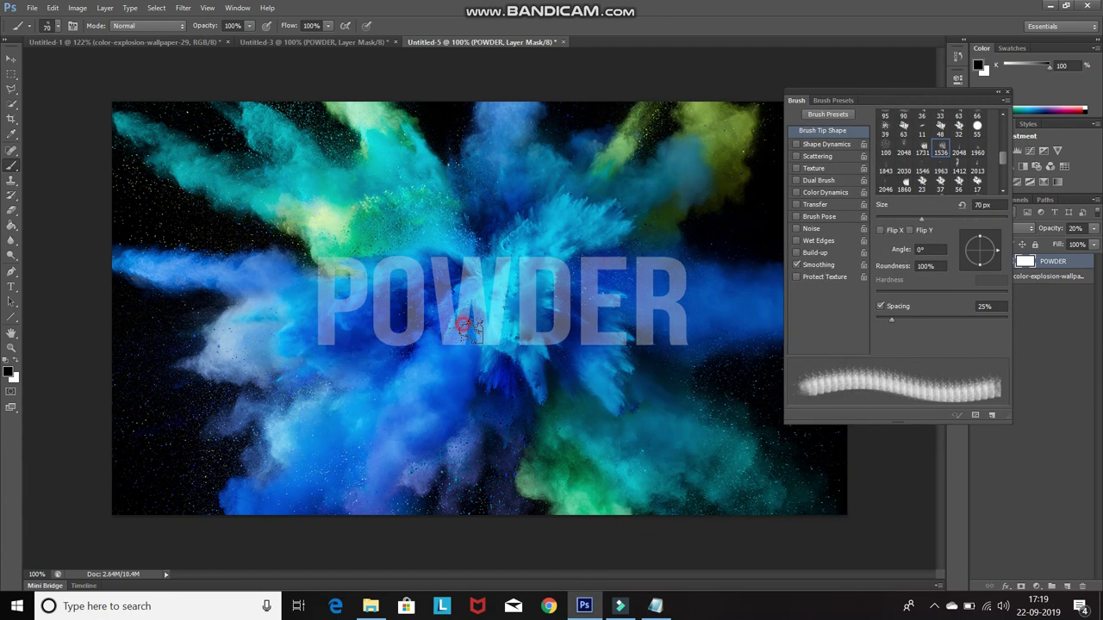
{"action": "left_click_drag", "start_coordinate": [454, 353], "coordinate": [500, 297]}
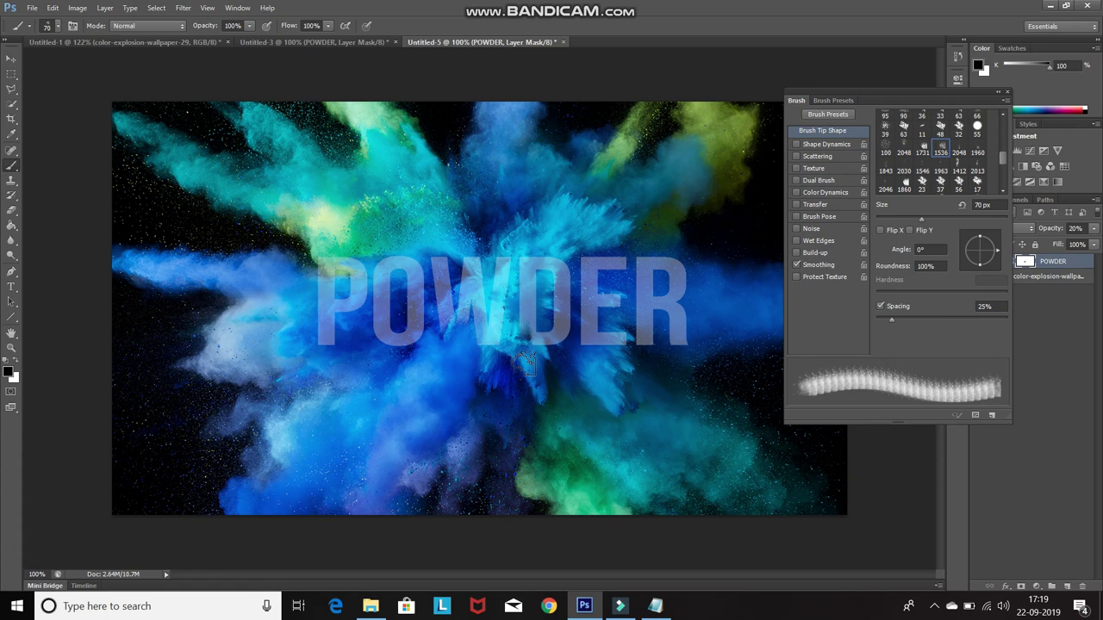
Step: Set the brush to 45 px and rotate the tip angle to 147°, then 122°
{"action": "key", "text": "bracketright"}
{"action": "key", "text": "bracketright"}
{"action": "key", "text": "bracketright"}
{"action": "key", "text": "bracketleft"}
{"action": "key", "text": "bracketleft"}
{"action": "key", "text": "bracketleft"}
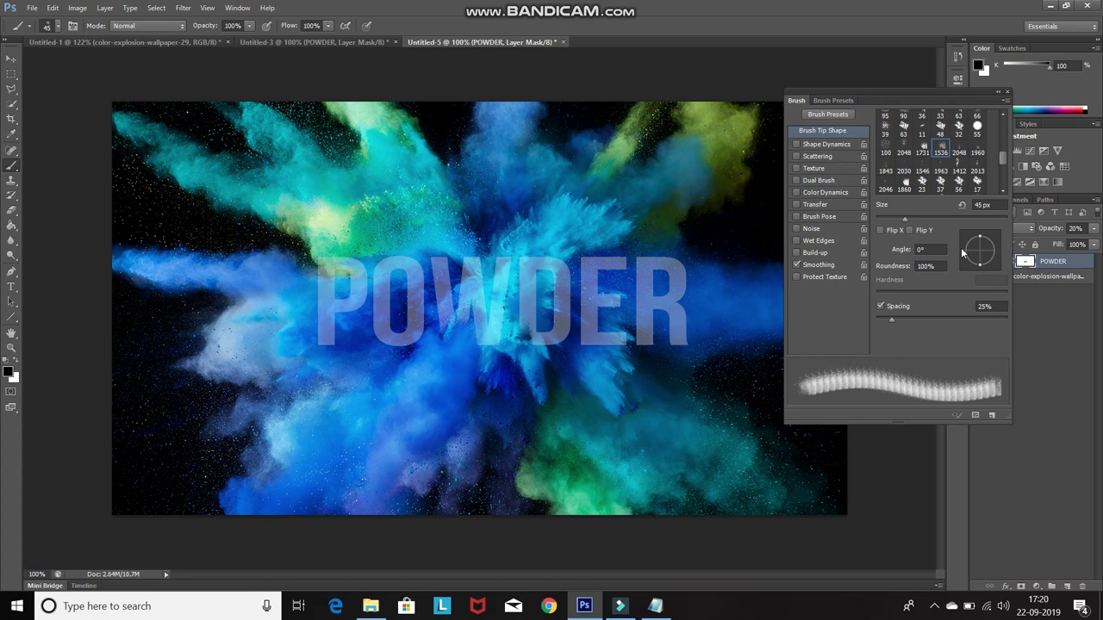
{"action": "left_click_drag", "start_coordinate": [960, 255], "coordinate": [739, 292]}
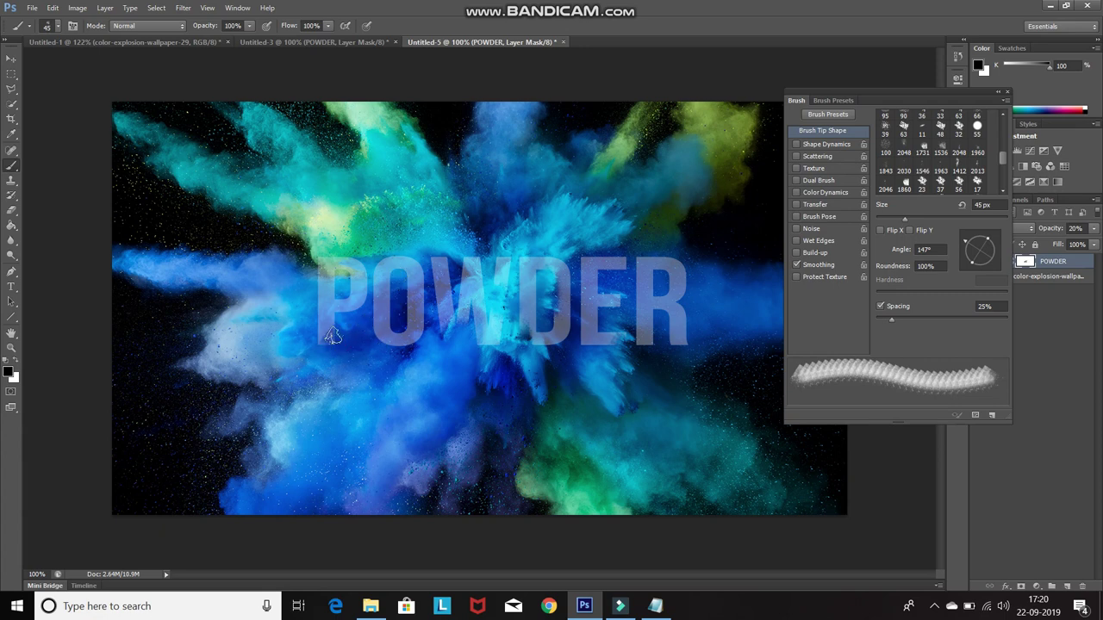
{"action": "left_click_drag", "start_coordinate": [969, 243], "coordinate": [974, 241]}
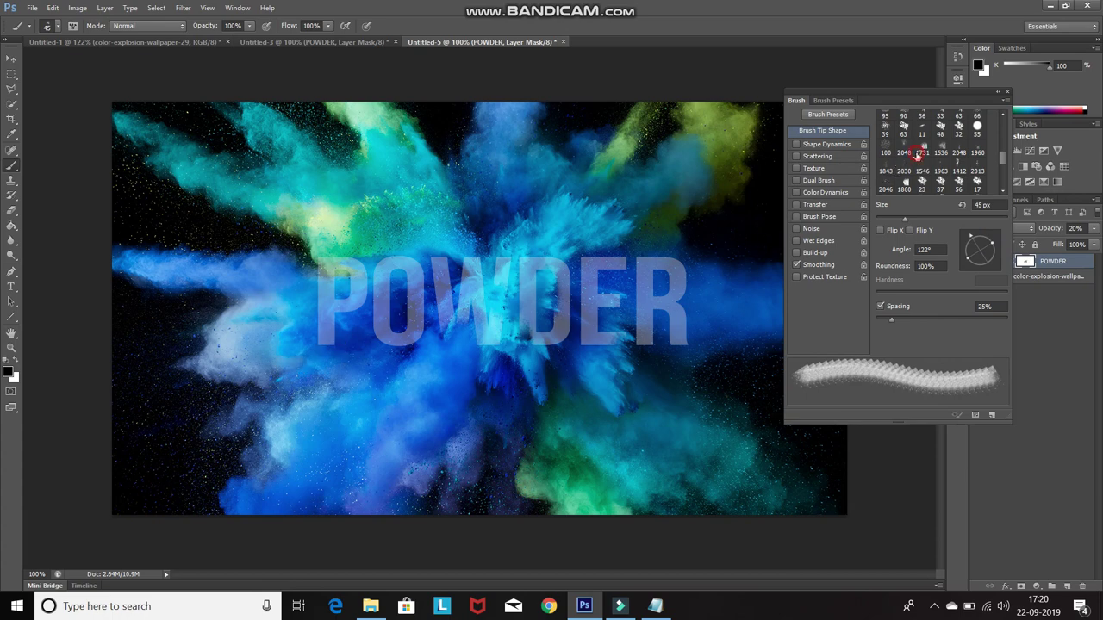
Step: Use the 1731 particle brush at 125 px to erode the bottom of the O
{"action": "left_click", "coordinate": [921, 152]}
{"action": "key", "text": "bracketleft"}
{"action": "key", "text": "bracketleft"}
{"action": "key", "text": "bracketleft"}
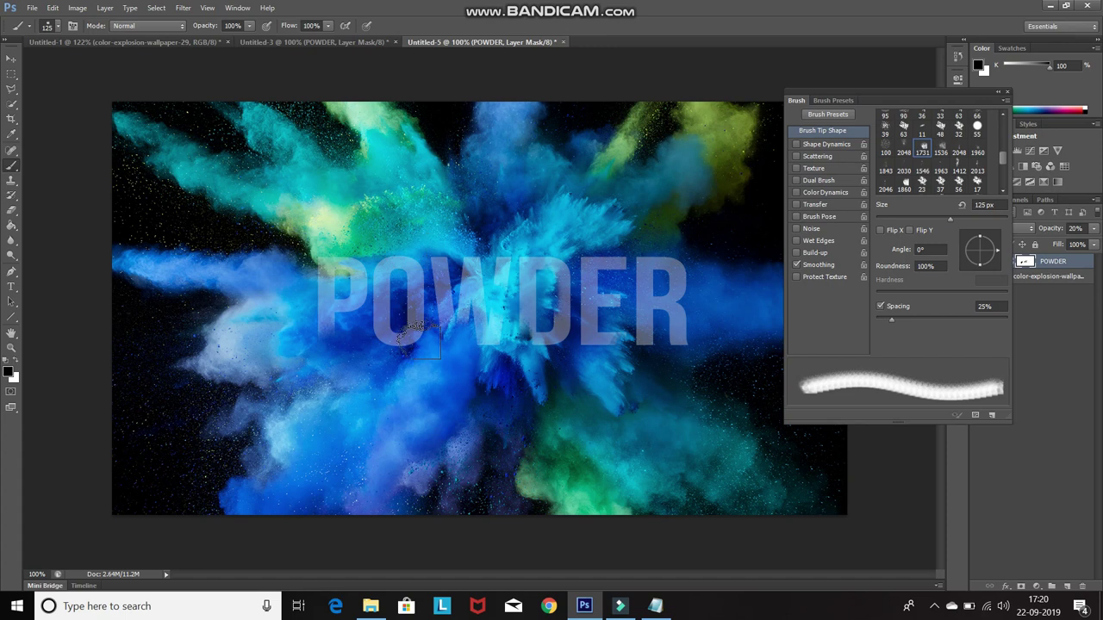
{"action": "left_click", "coordinate": [406, 345]}
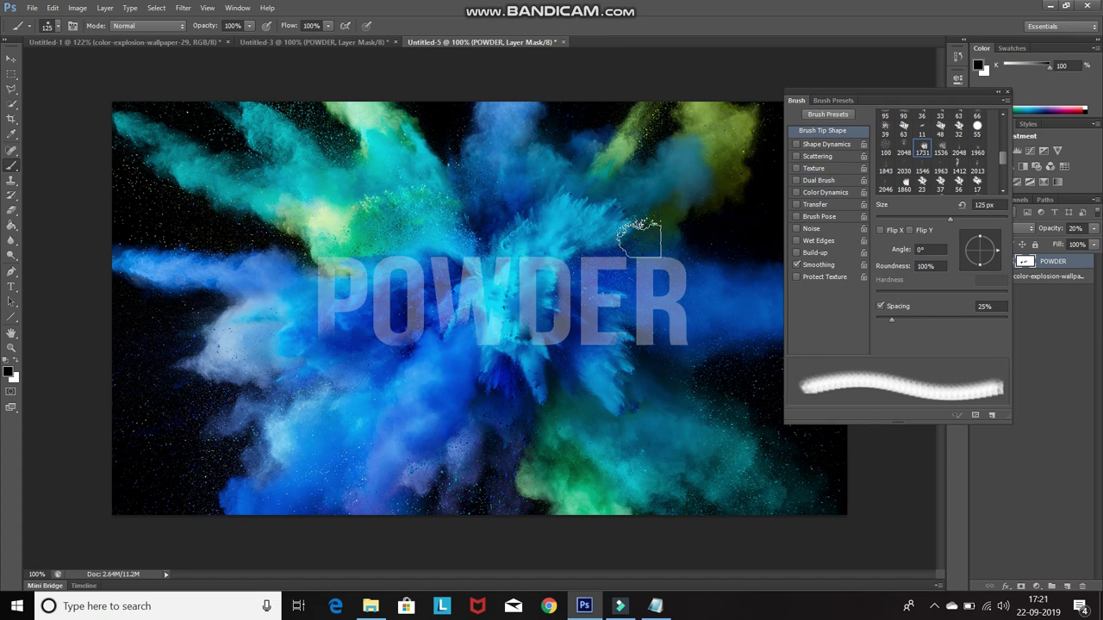
Step: Rotate the tip to 137° then about 87°, and switch to the 1960 brush at 900 px
{"action": "left_click", "coordinate": [967, 240]}
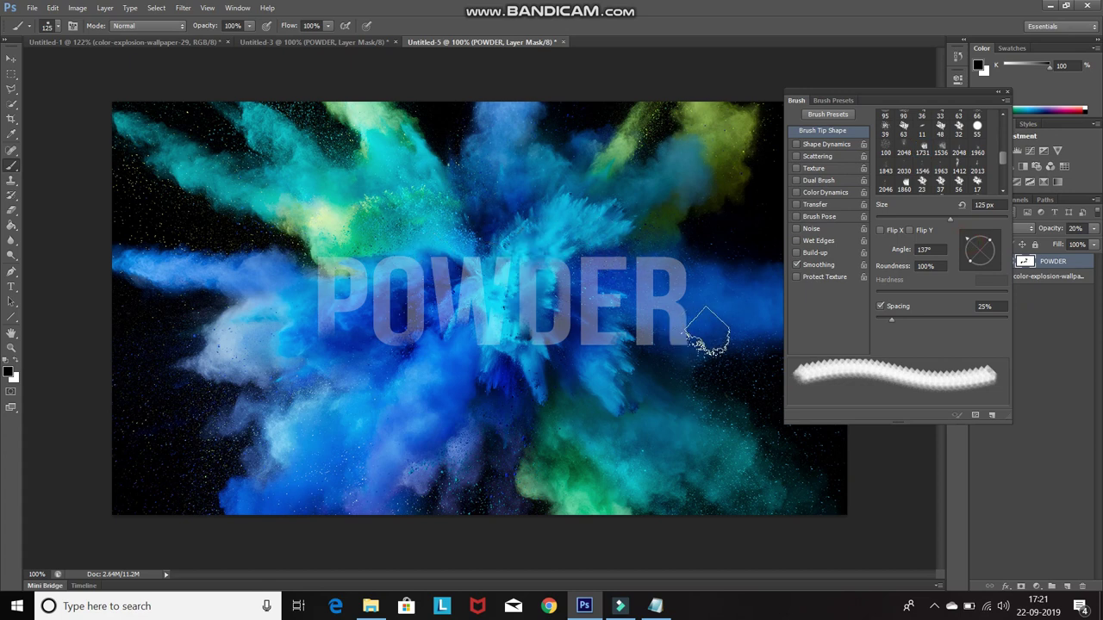
{"action": "left_click", "coordinate": [982, 234]}
{"action": "key", "text": "bracketright"}
{"action": "key", "text": "bracketright"}
{"action": "key", "text": "bracketright"}
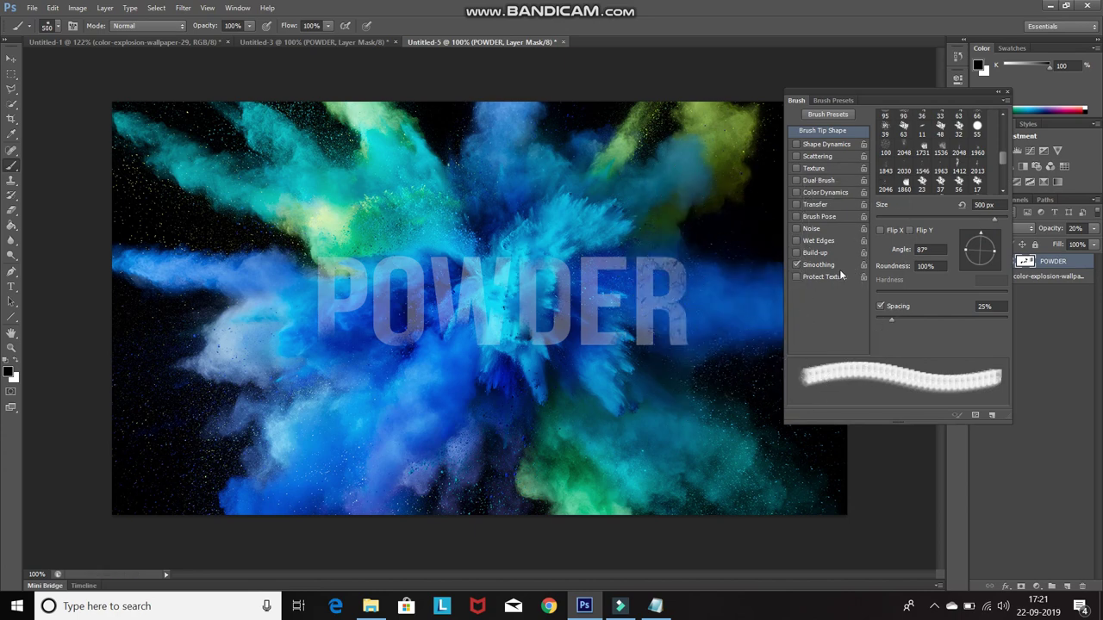
{"action": "left_click", "coordinate": [977, 148]}
{"action": "key", "text": "bracketleft"}
{"action": "key", "text": "bracketleft"}
{"action": "key", "text": "bracketleft"}
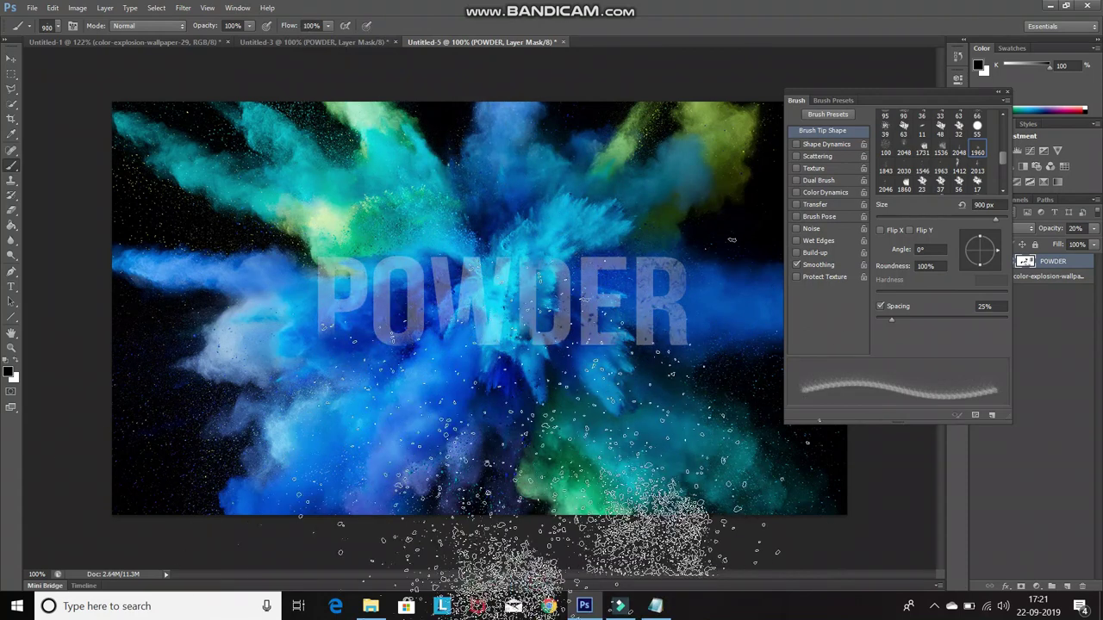
{"action": "left_click", "coordinate": [655, 606]}
Step: Replace the note text with 'Now increae opand check'
{"action": "key", "text": "ctrl+a"}
{"action": "key", "text": "BackSpace"}
{"action": "type", "text": "Now increa"}
{"action": "type", "text": "e opa"}
{"action": "type", "text": "nd check"}
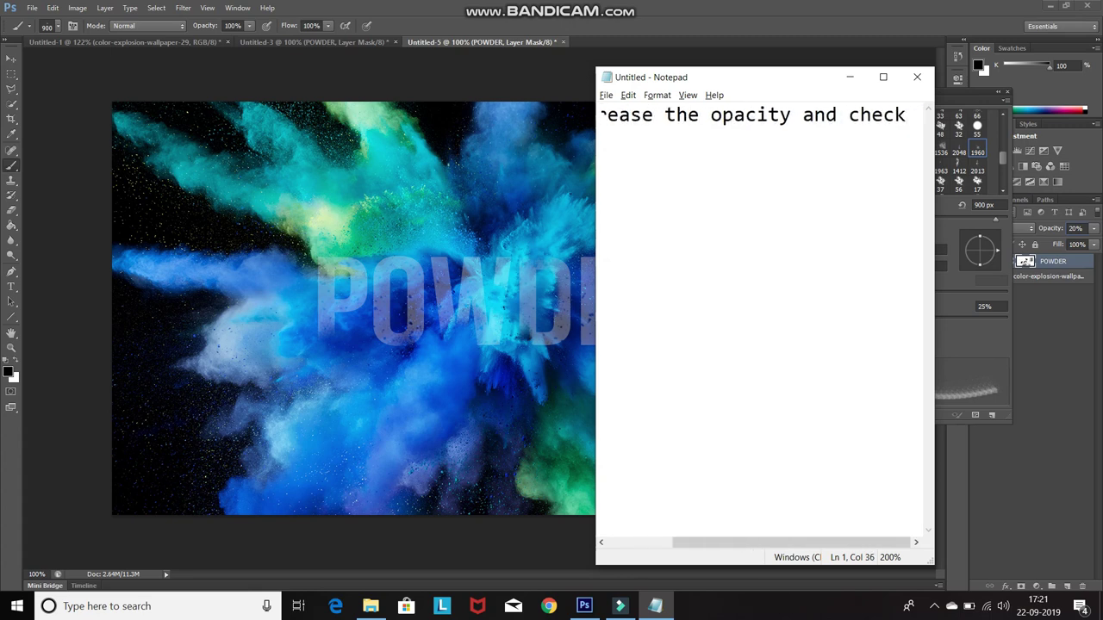
Step: Raise the POWDER layer's opacity to 100%
{"action": "left_click", "coordinate": [1088, 261]}
{"action": "left_click", "coordinate": [1094, 229]}
{"action": "left_click_drag", "start_coordinate": [1083, 245], "coordinate": [1099, 244]}
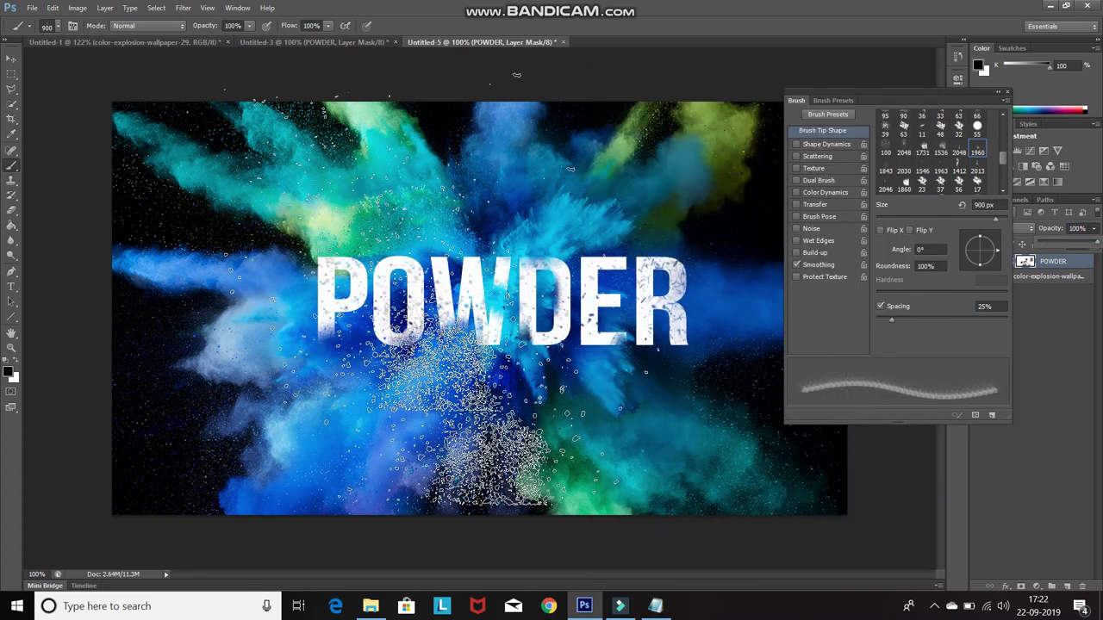
Step: Choose the 2048 particle brush tip and shrink it to 50 px
{"action": "left_click", "coordinate": [959, 157]}
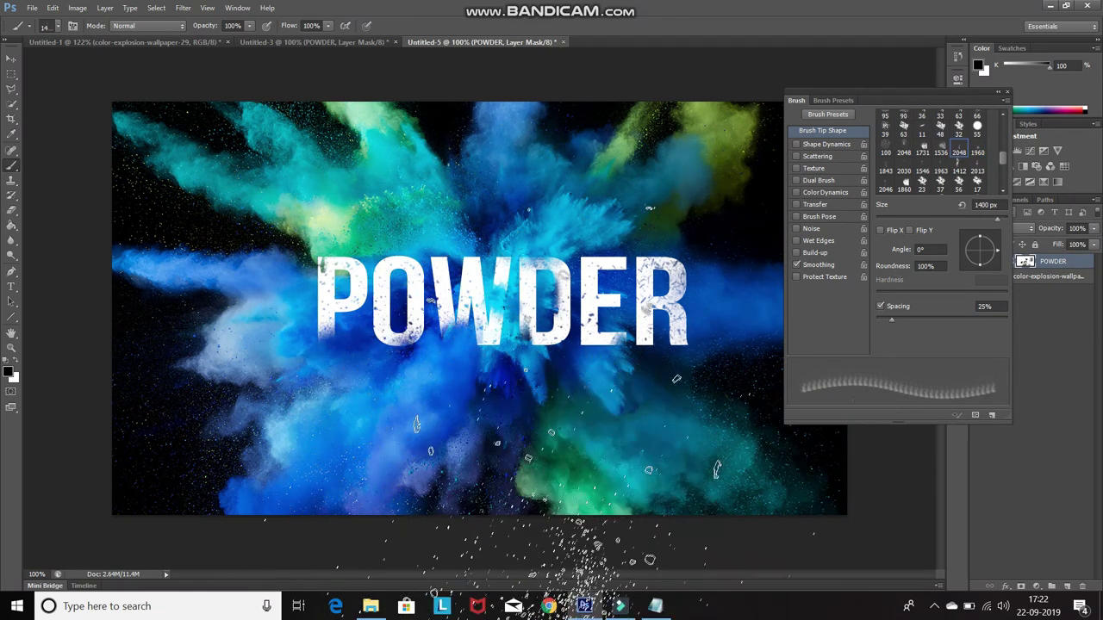
{"action": "key", "text": "bracketleft"}
{"action": "key", "text": "bracketleft"}
{"action": "key", "text": "bracketleft"}
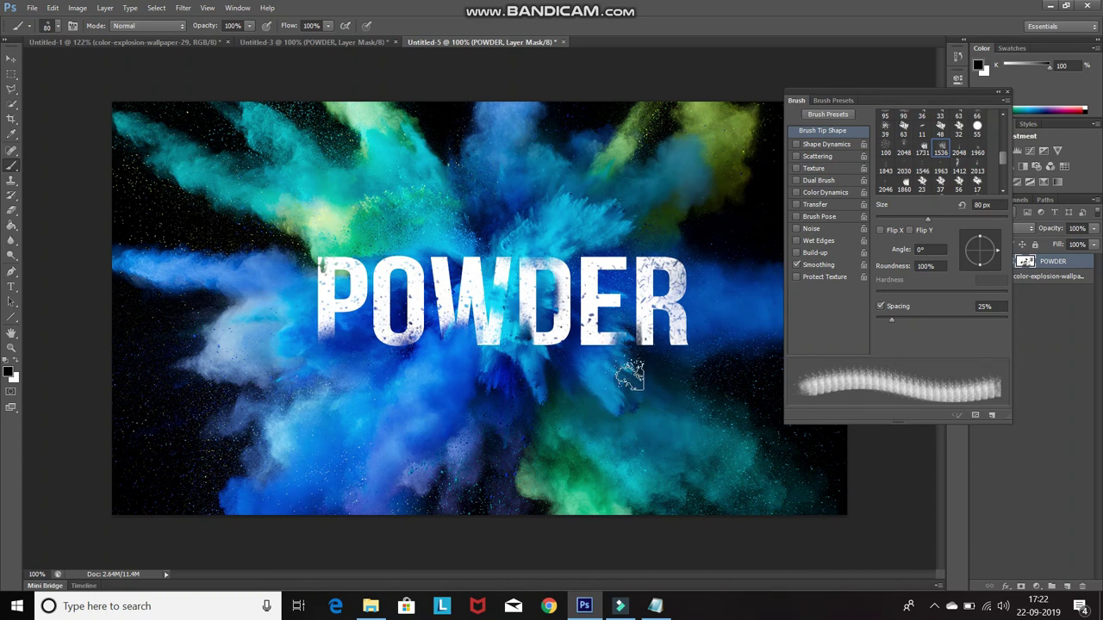
{"action": "key", "text": "bracketleft"}
{"action": "key", "text": "bracketleft"}
{"action": "key", "text": "bracketleft"}
Step: Replace the note text with 'So now that looks good'
{"action": "left_click", "coordinate": [655, 606]}
{"action": "key", "text": "ctrl+a"}
{"action": "key", "text": "BackSpace"}
{"action": "type", "text": "So now that loo"}
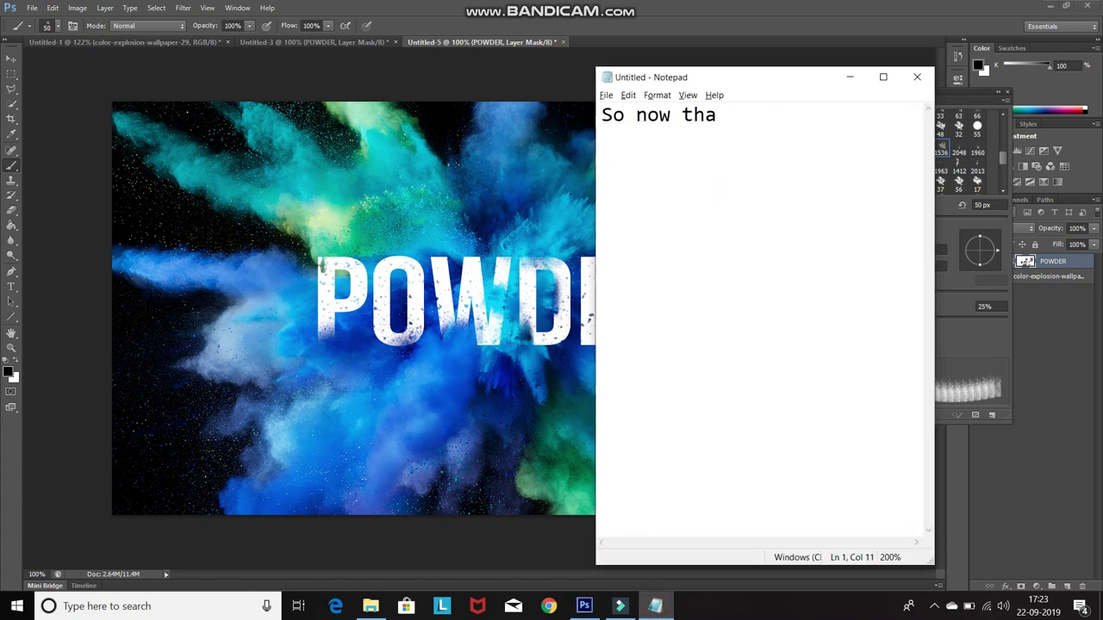
{"action": "type", "text": "ks good"}
Step: Change the note to 'So that's the finage' and close Photoshop's brush settings panel
{"action": "key", "text": "alt+Tab"}
{"action": "key", "text": "alt+Tab"}
{"action": "key", "text": "ctrl+a"}
{"action": "key", "text": "BackSpace"}
{"action": "type", "text": "So that's "}
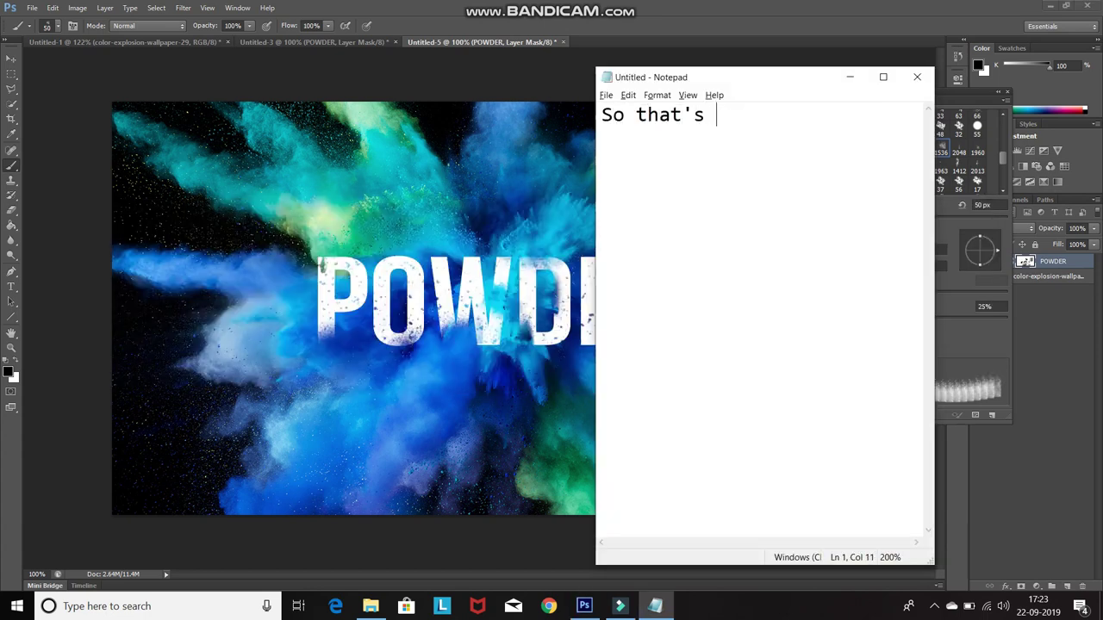
{"action": "type", "text": "the fina"}
{"action": "type", "text": "ge"}
{"action": "key", "text": "alt+Tab"}
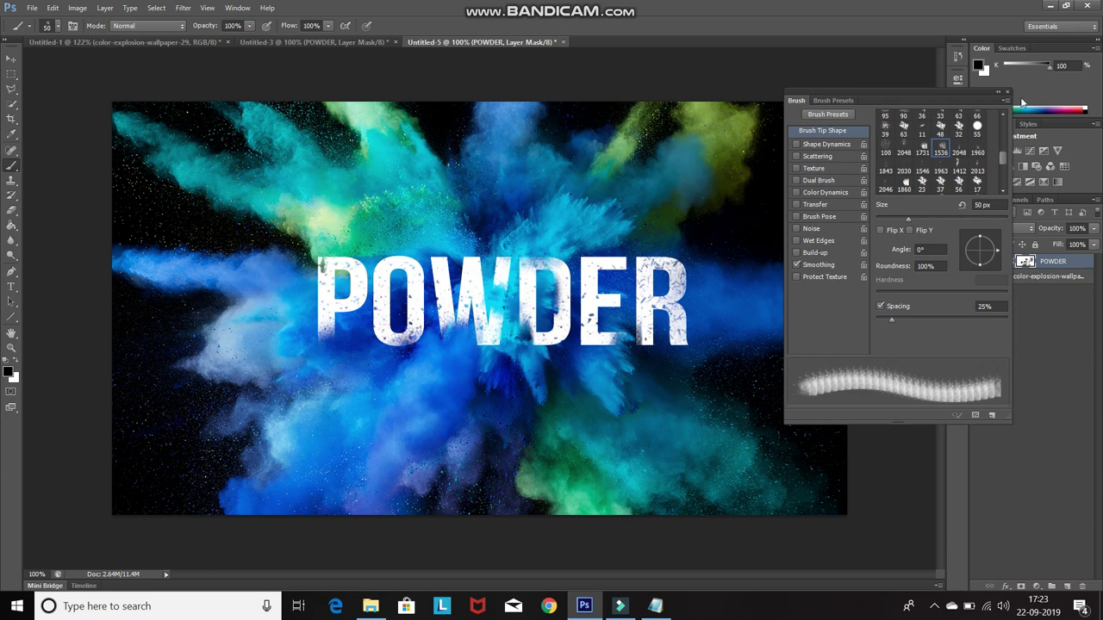
{"action": "left_click", "coordinate": [1007, 93]}
Step: Type sign-off notes 'So tha guys!', 'Ne video then hit the like button also', 'Ahannel for mo'
{"action": "key", "text": "alt+Tab"}
{"action": "key", "text": "ctrl+a"}
{"action": "type", "text": "So tha"}
{"action": "type", "text": " guys!"}
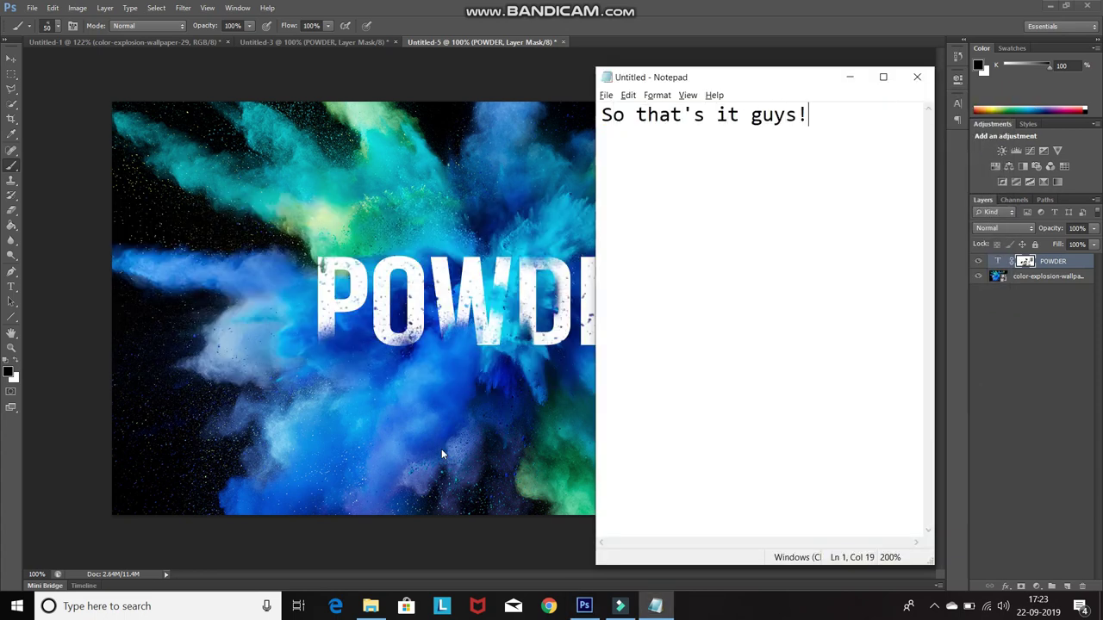
{"action": "key", "text": "ctrl+a"}
{"action": "type", "text": "N"}
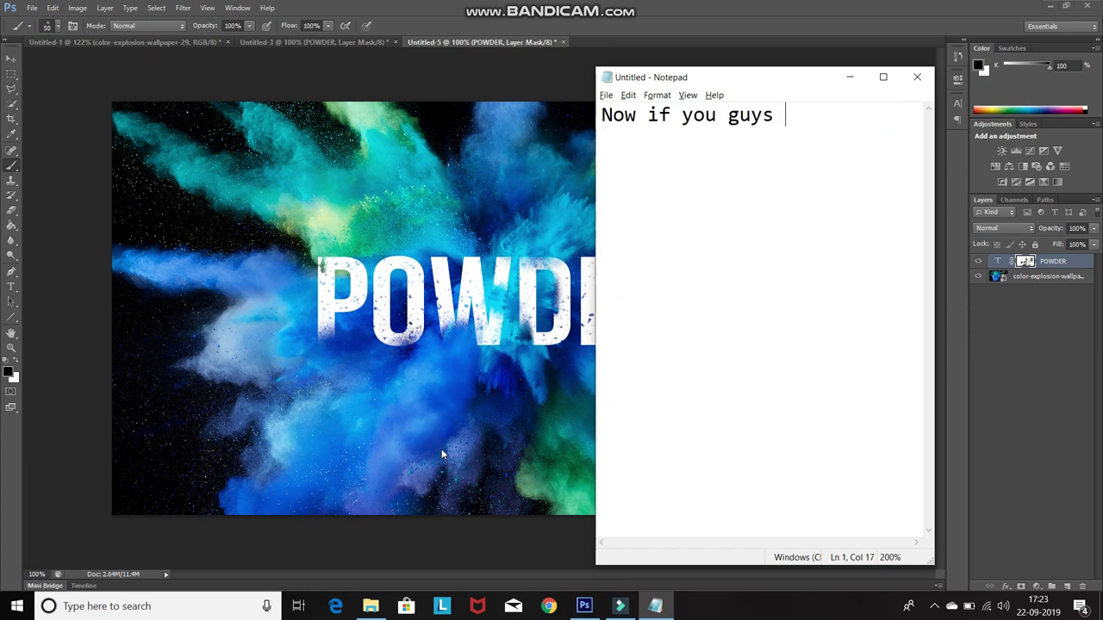
{"action": "type", "text": "e video then hit the like button also"}
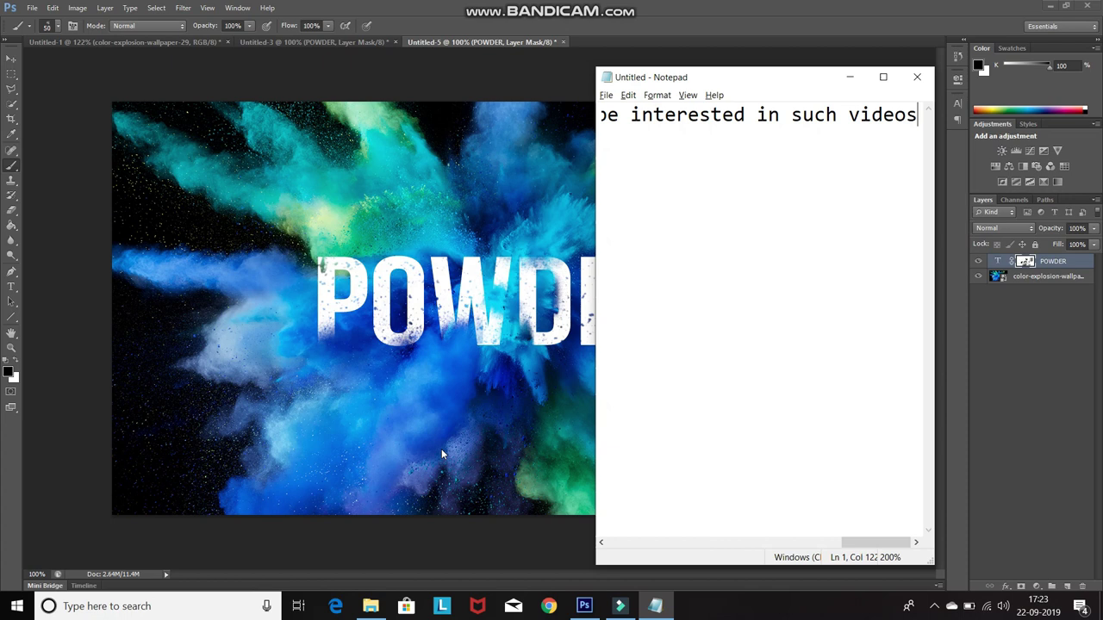
{"action": "key", "text": "ctrl+a"}
{"action": "type", "text": "A"}
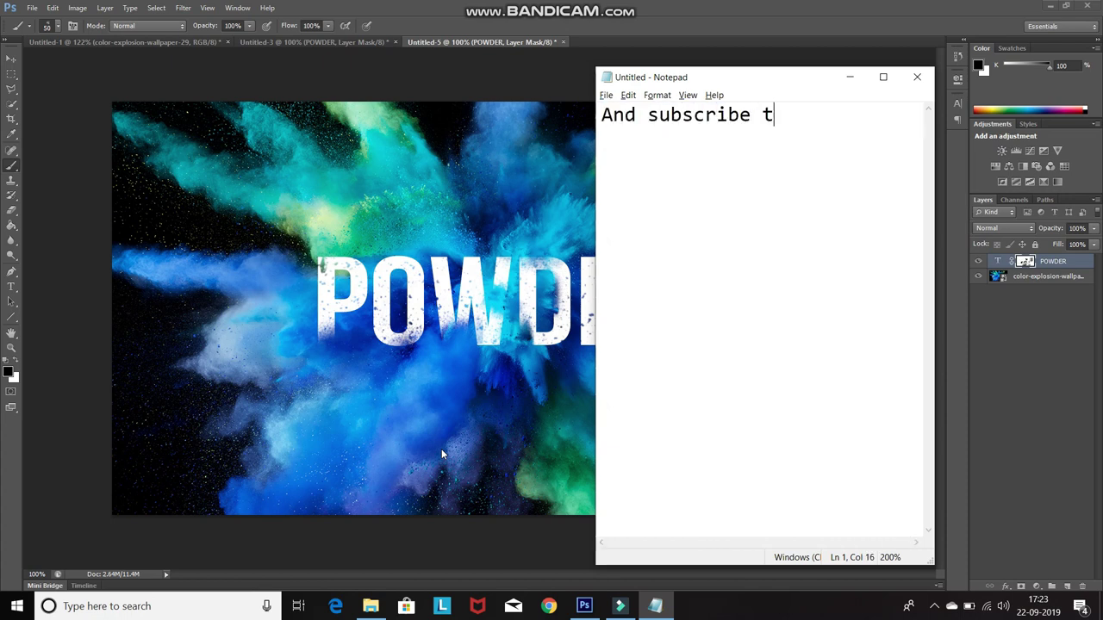
{"action": "type", "text": "hannel for more videos in Photoshop!"}
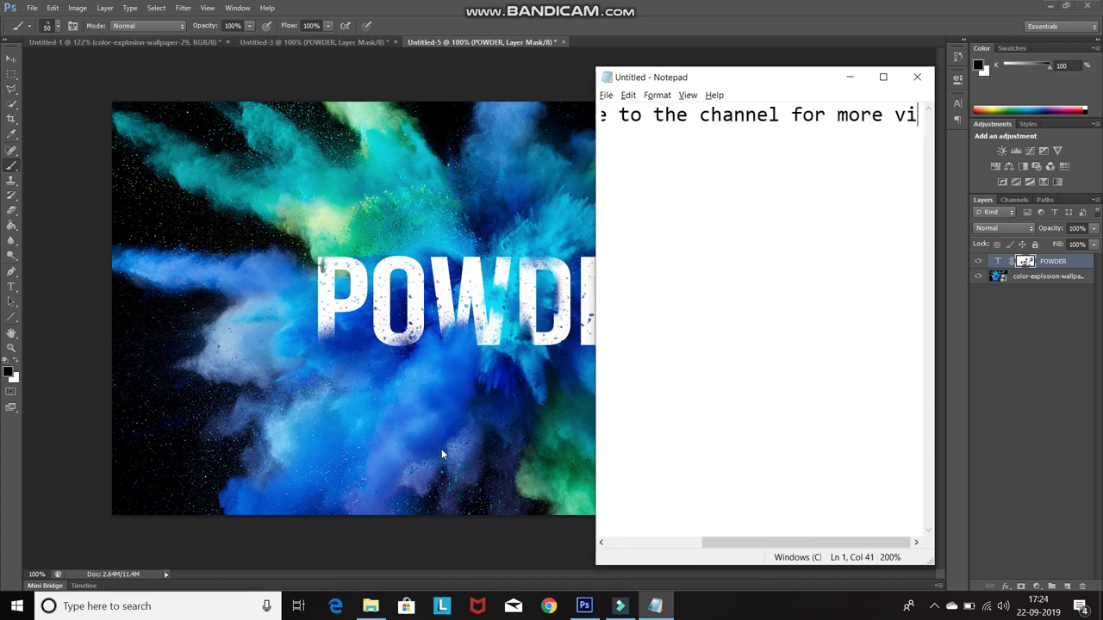